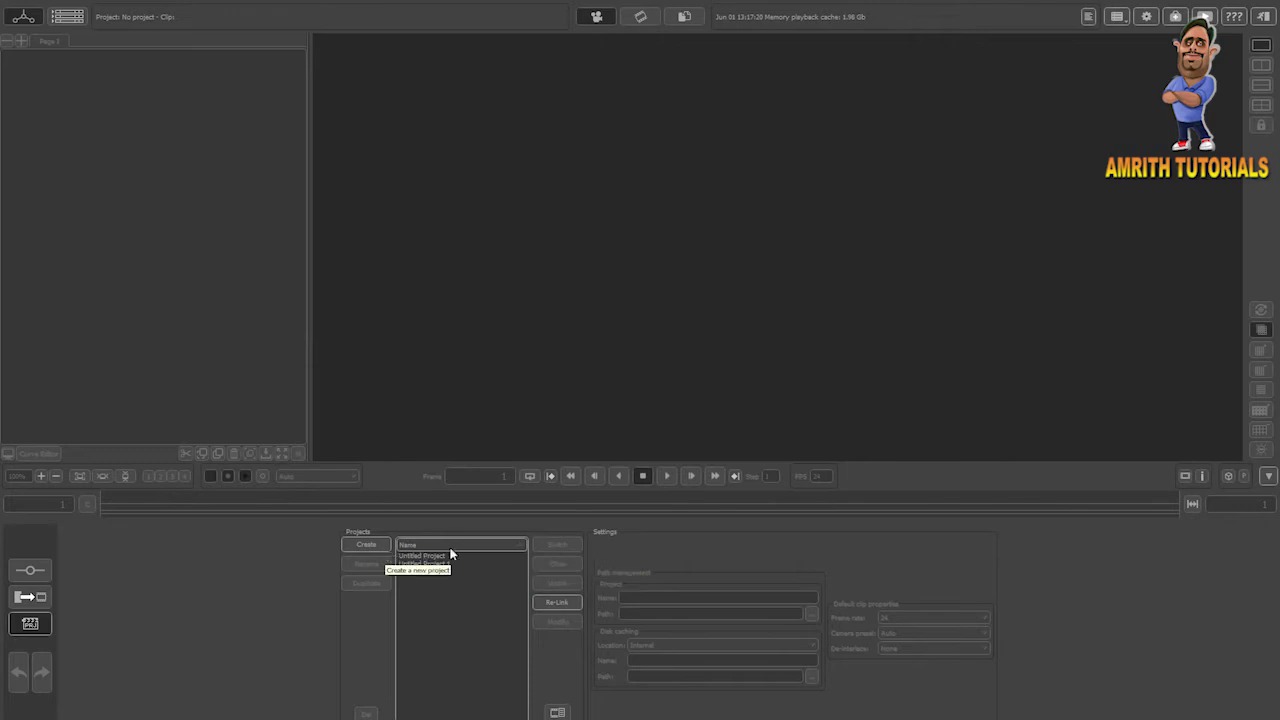
- Start a new project and set its path to a new folder named pftrack inside VFX_INPUT on drive G
left_click(367, 542)
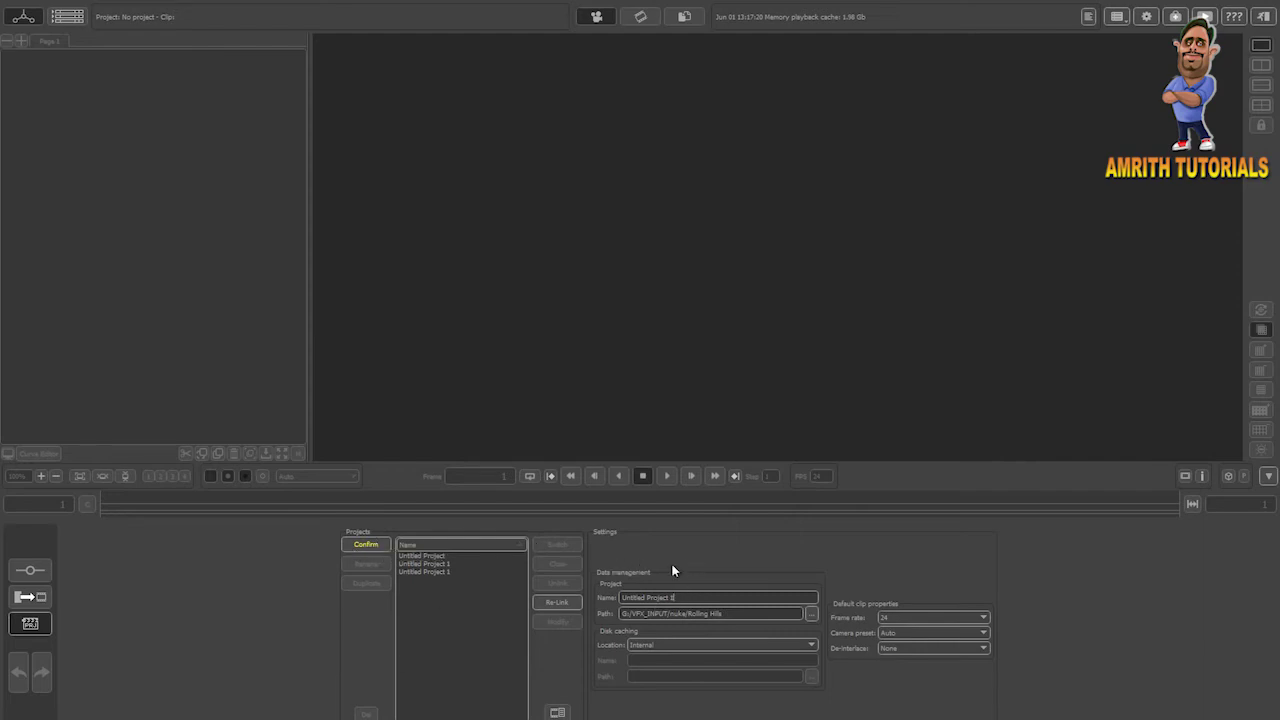
left_click_drag(689, 597, 449, 600)
left_click(813, 618)
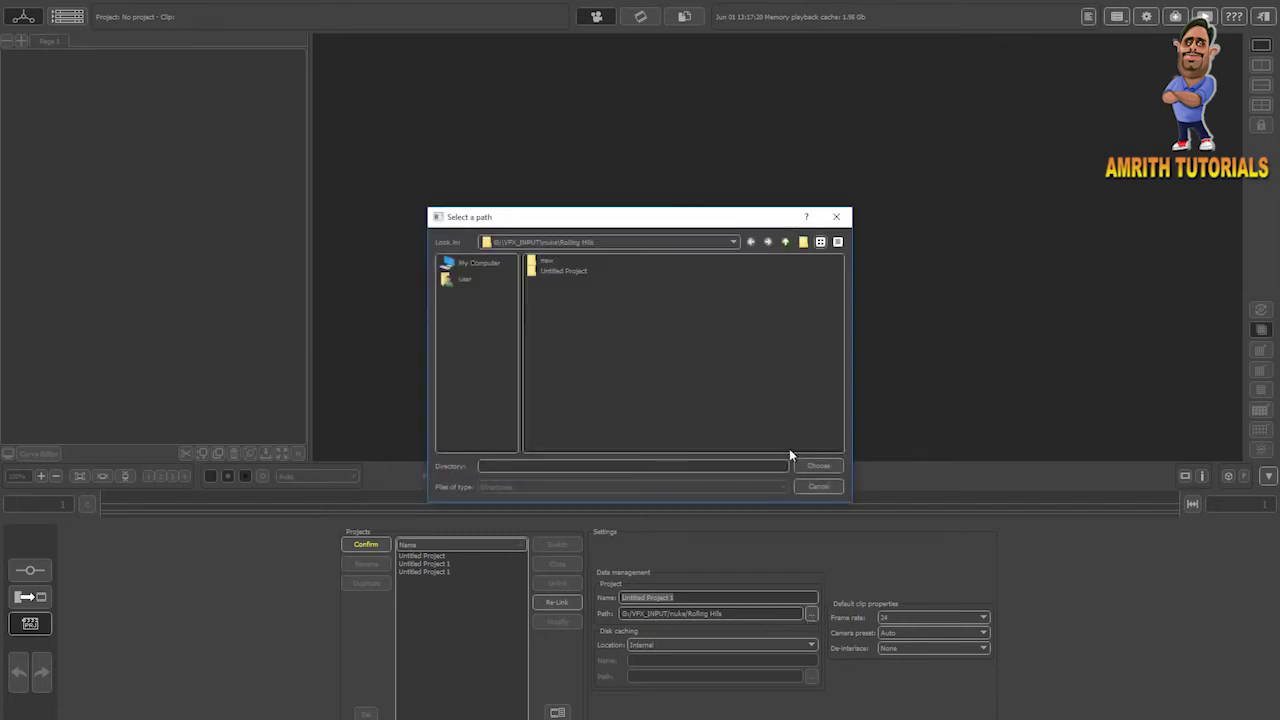
left_click(732, 244)
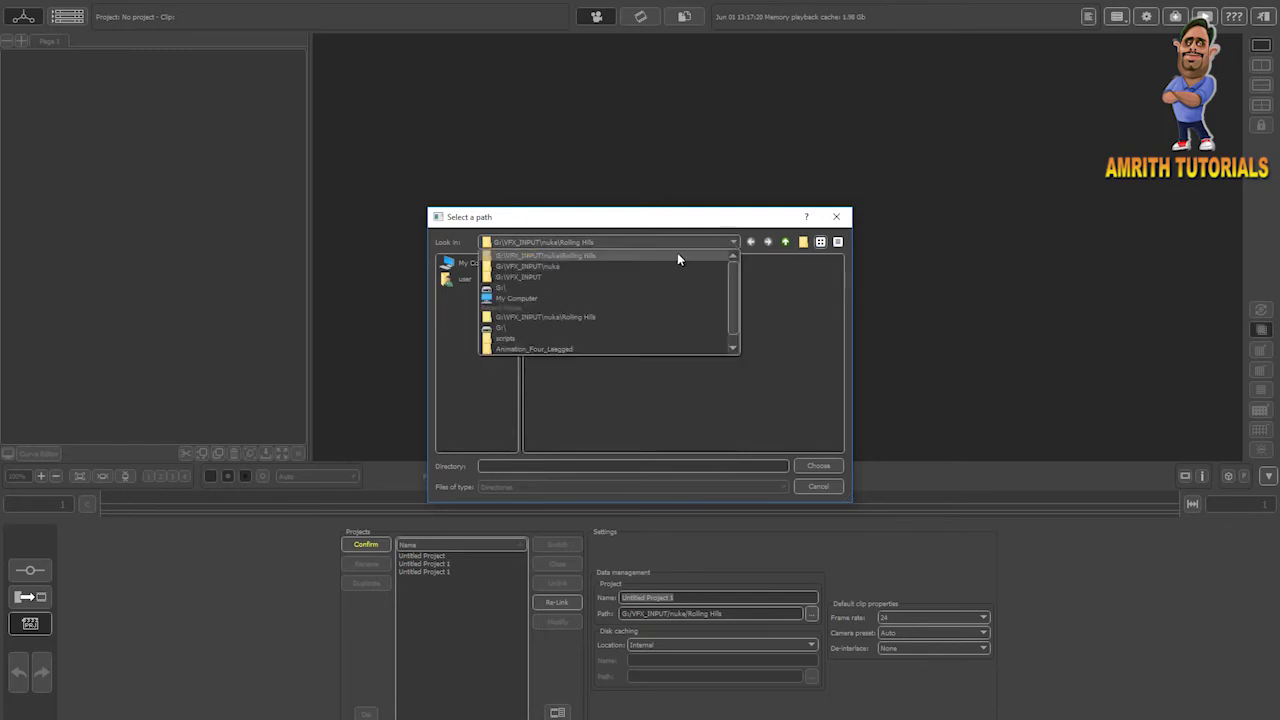
left_click(504, 325)
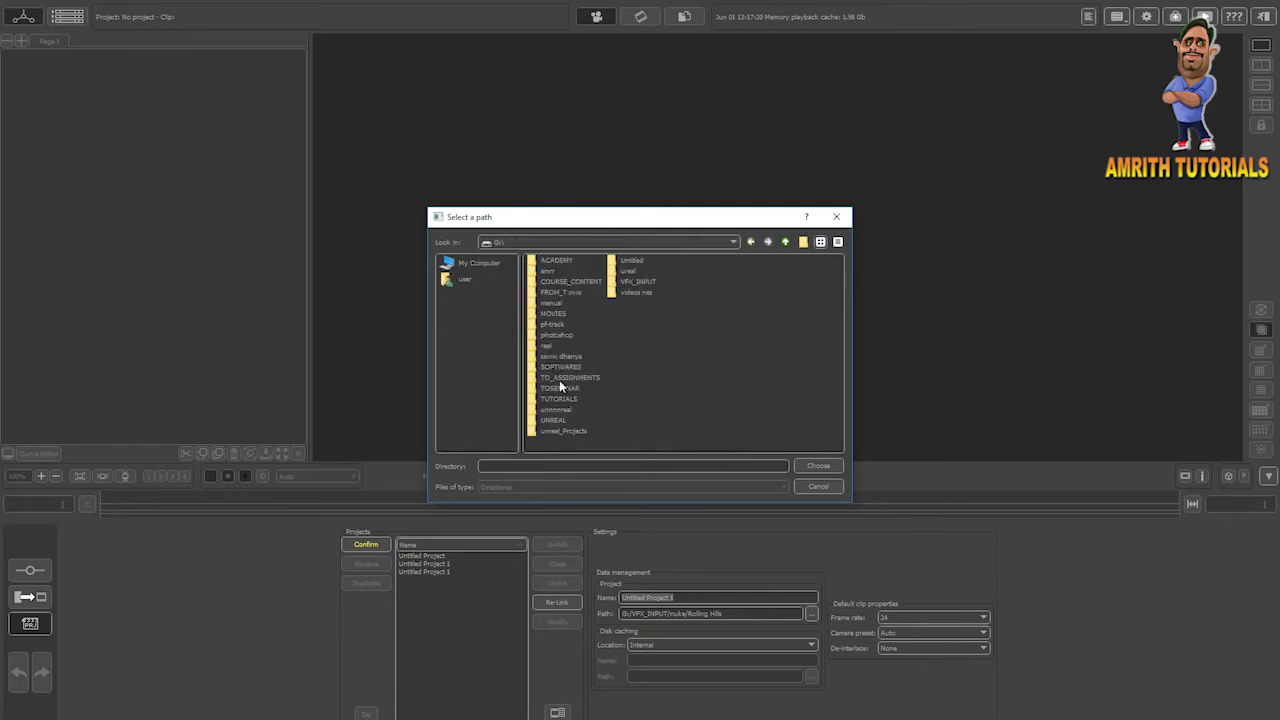
double_click(649, 283)
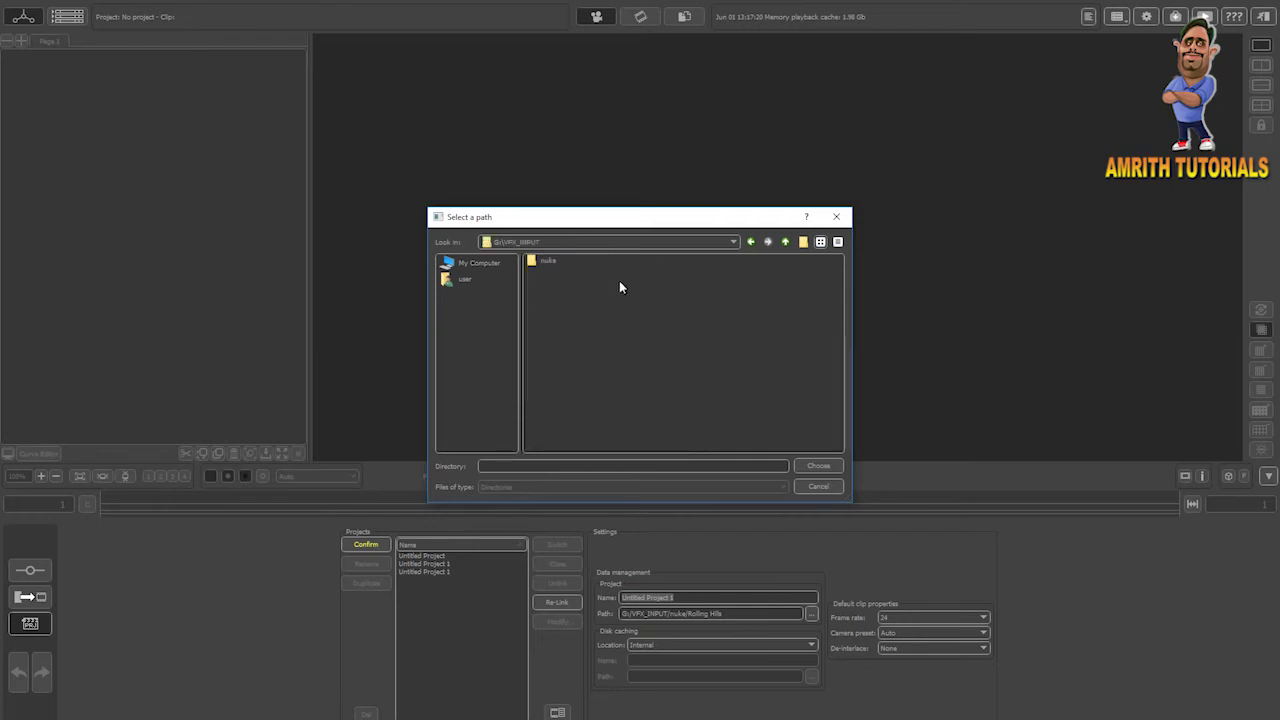
left_click(805, 245)
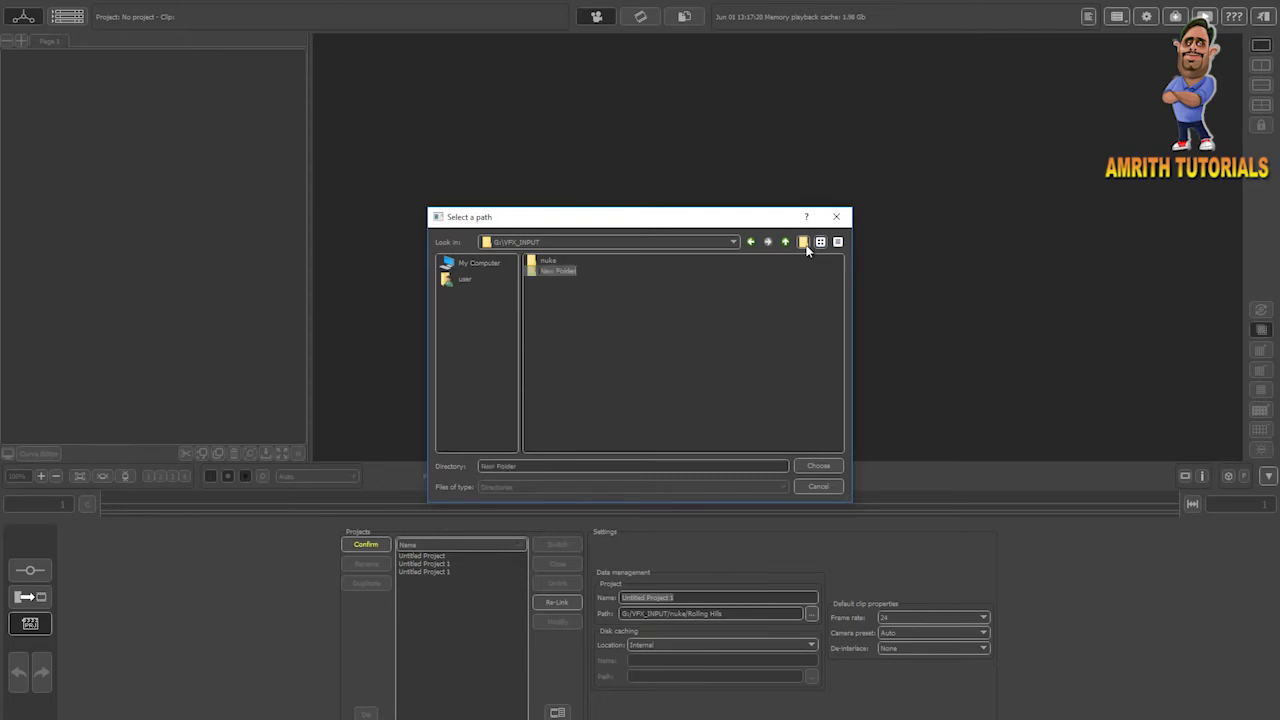
type("pftrack")
key("Return")
left_click(814, 464)
- Name the new project "pf track class-1" and confirm its creation
left_click_drag(714, 598, 476, 591)
type("pf tr")
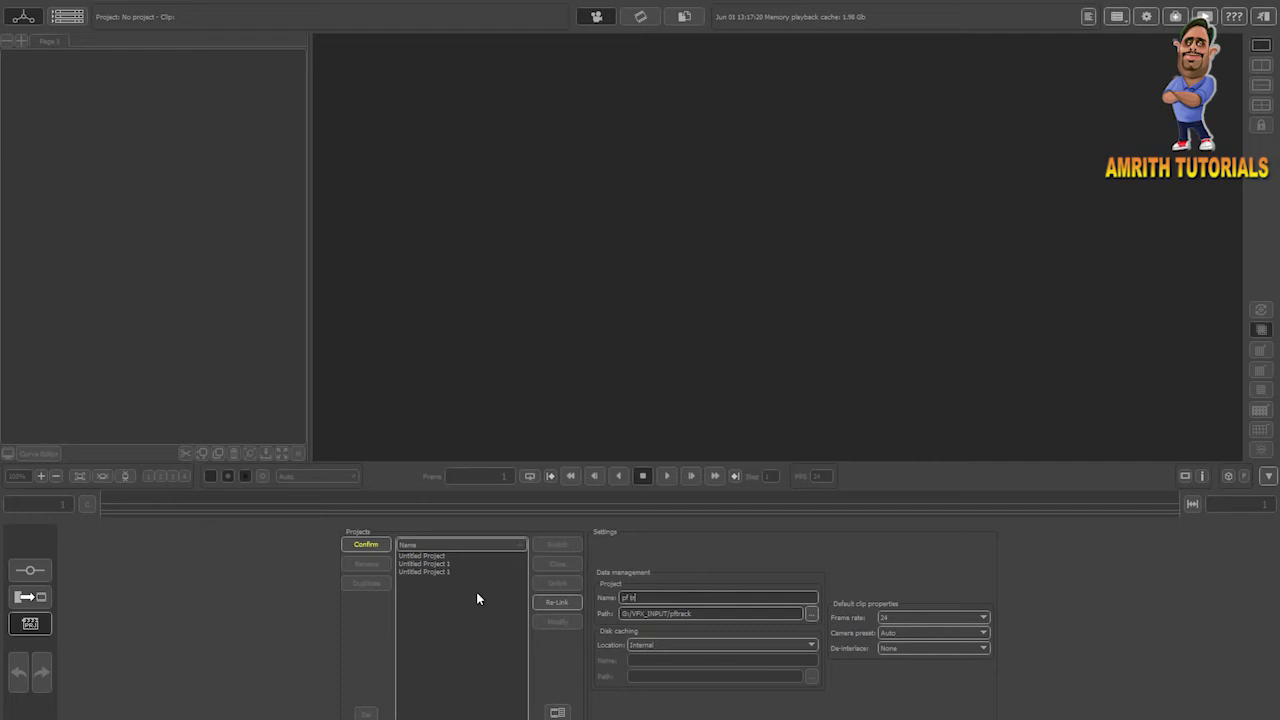
type("ack clea")
type("s-")
type("0")
left_click(368, 545)
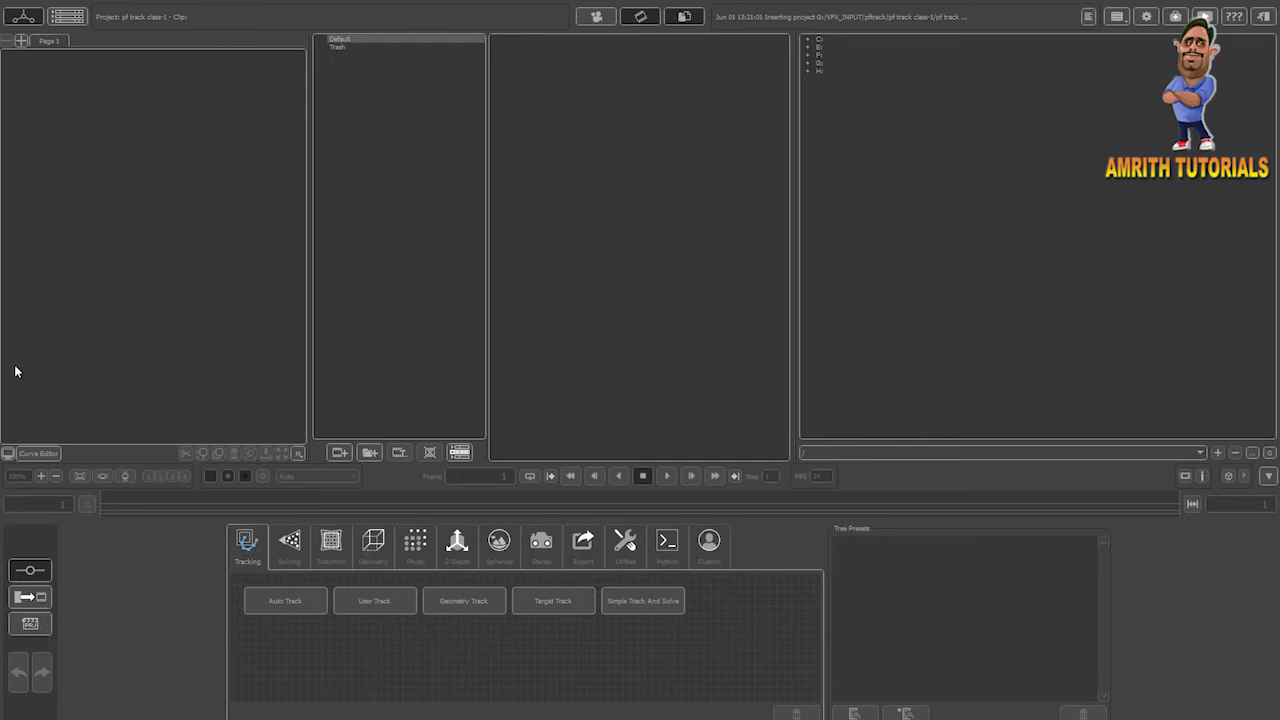
- Detach the tree view into a floating window, preview its curve editor, and return it to the tree view
left_click(9, 452)
left_click(43, 474)
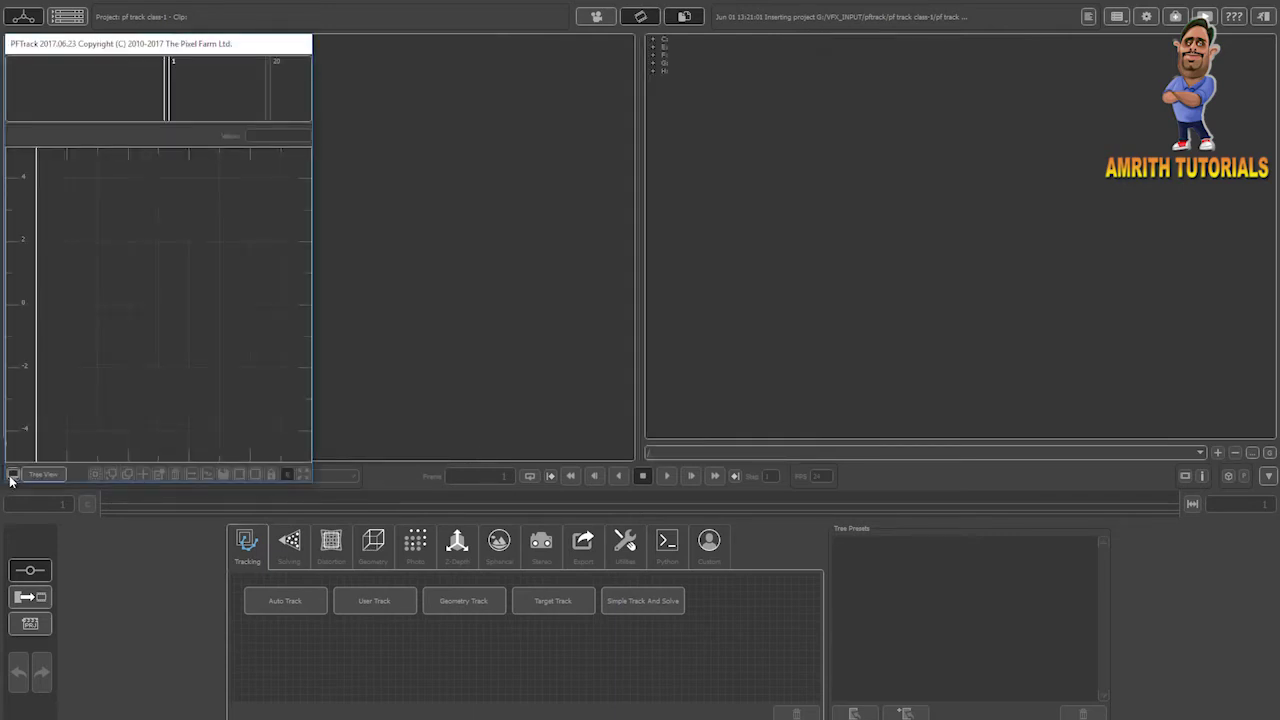
left_click(13, 475)
left_click(8, 454)
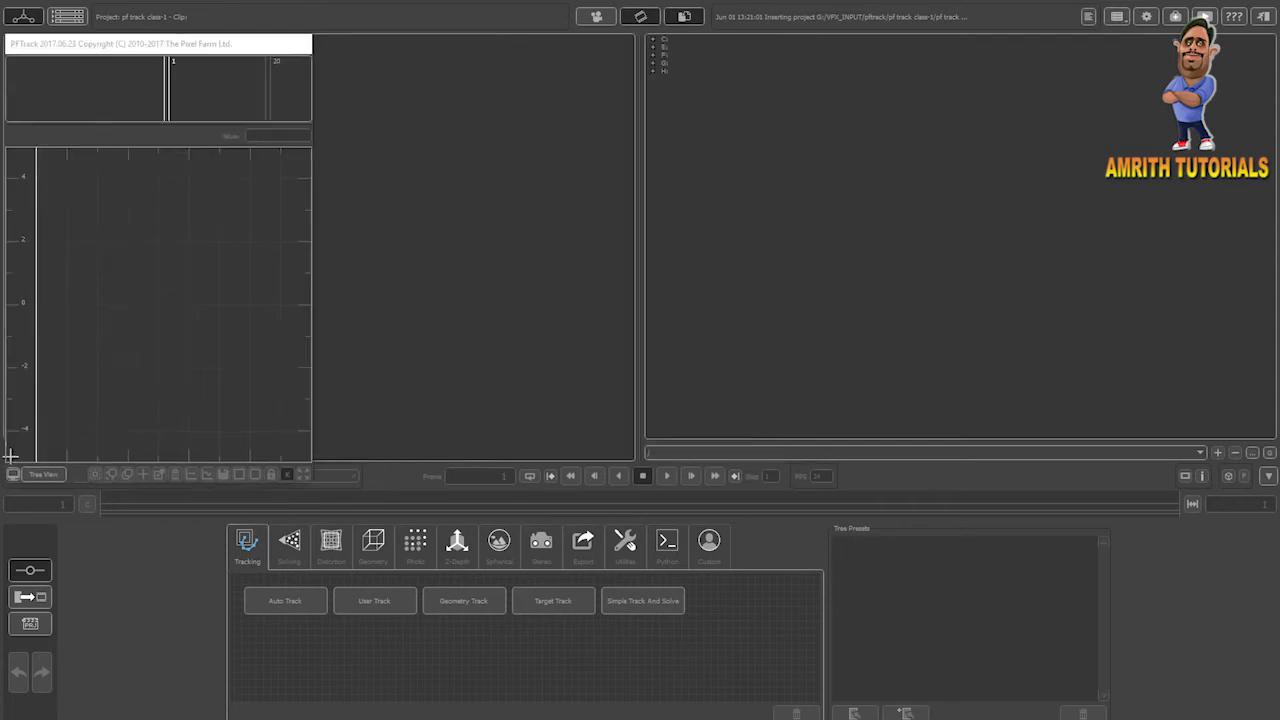
left_click(32, 477)
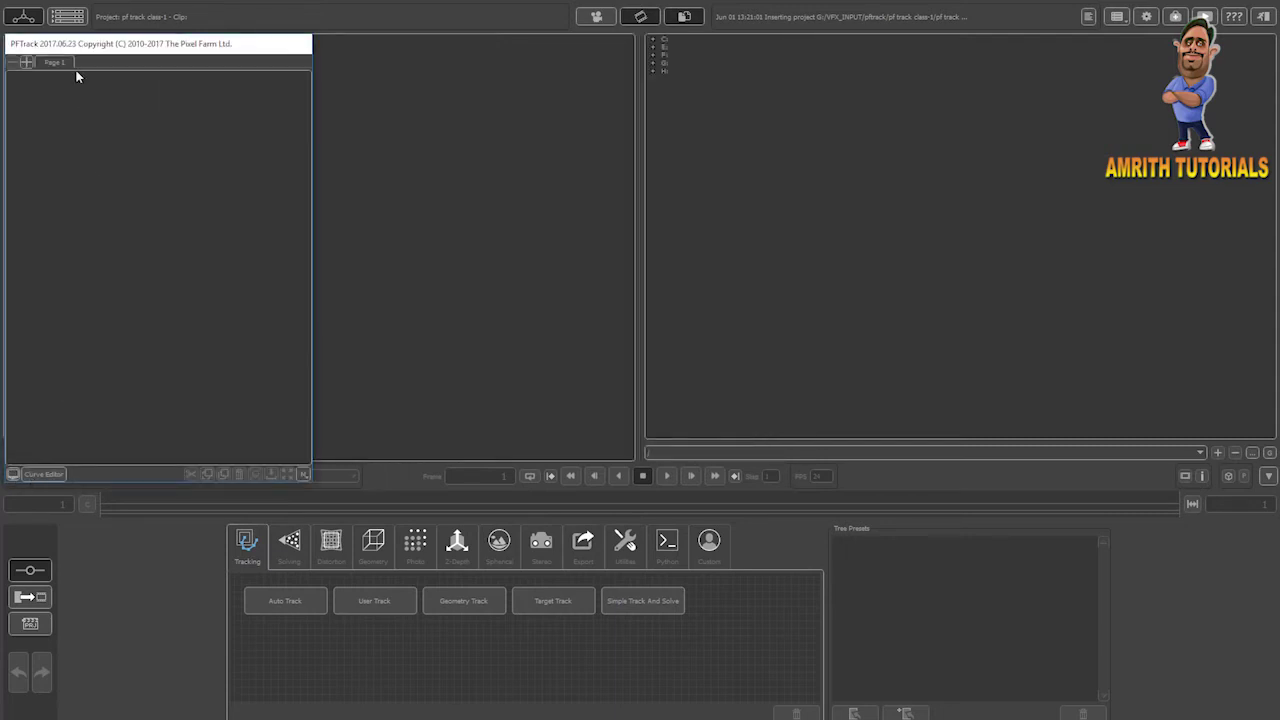
left_click_drag(71, 45, 65, 33)
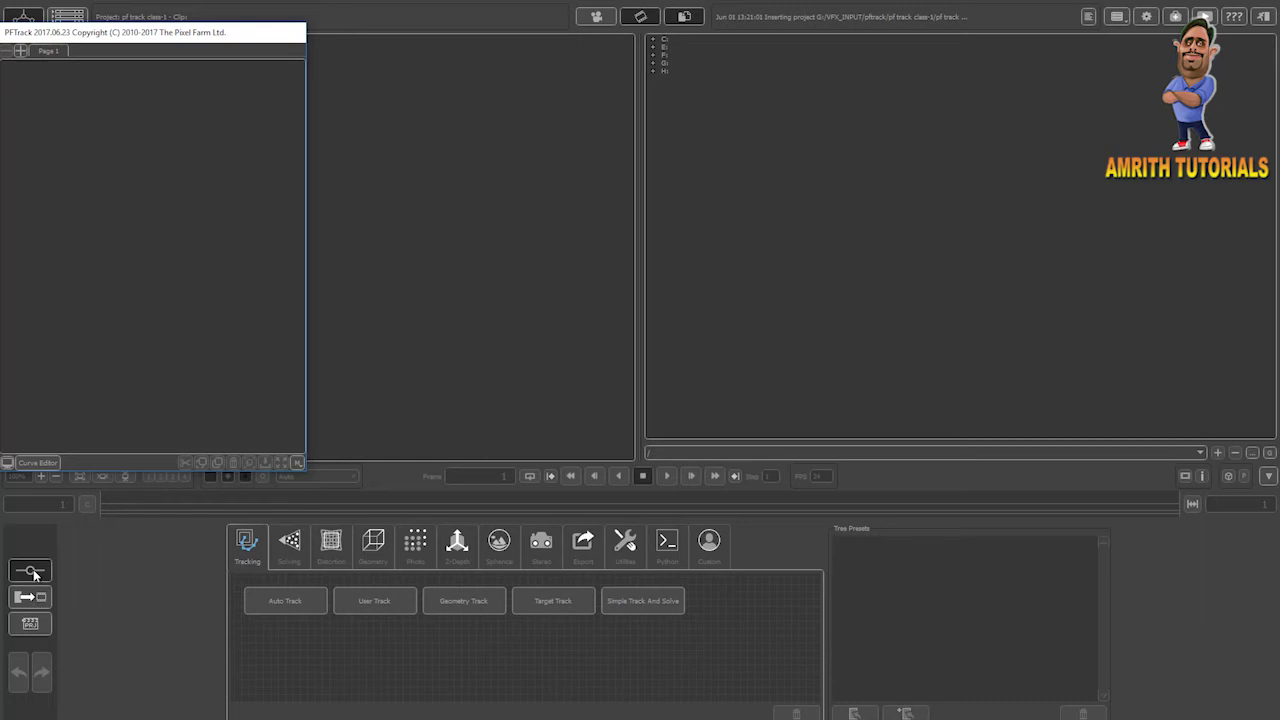
- Examine the edit import and project panels and return to the node panel
left_click(39, 600)
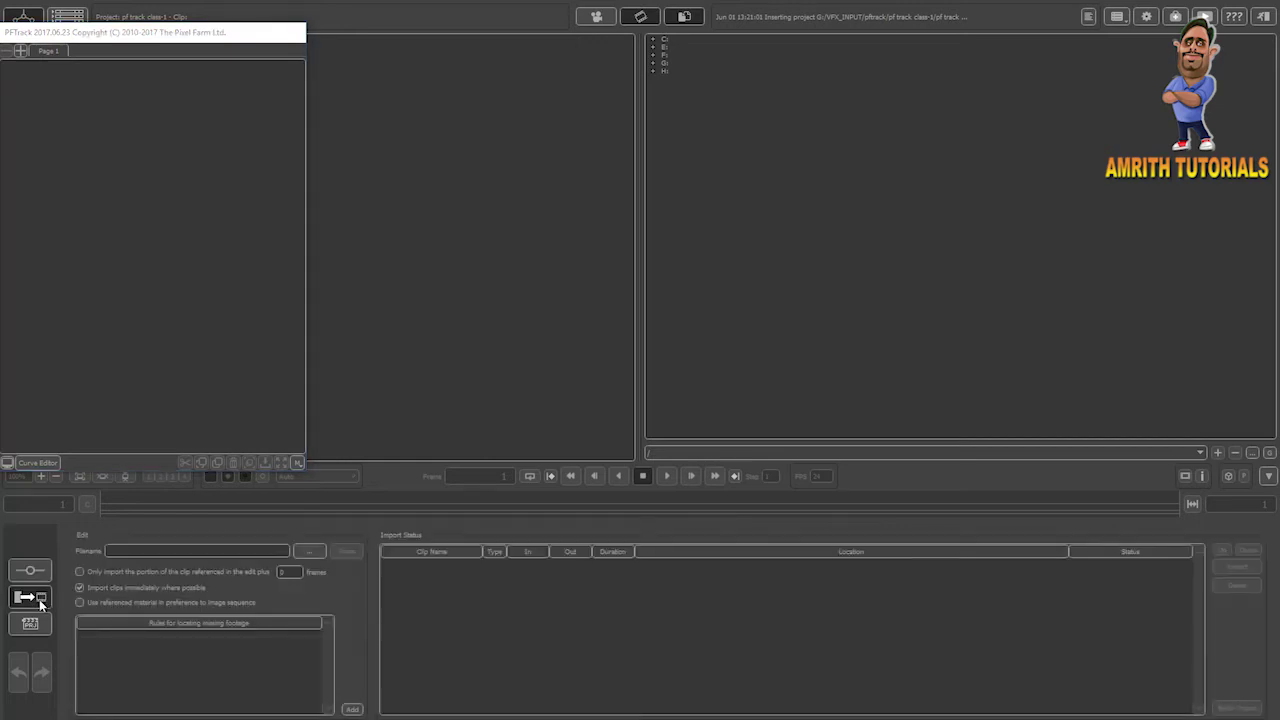
left_click(33, 623)
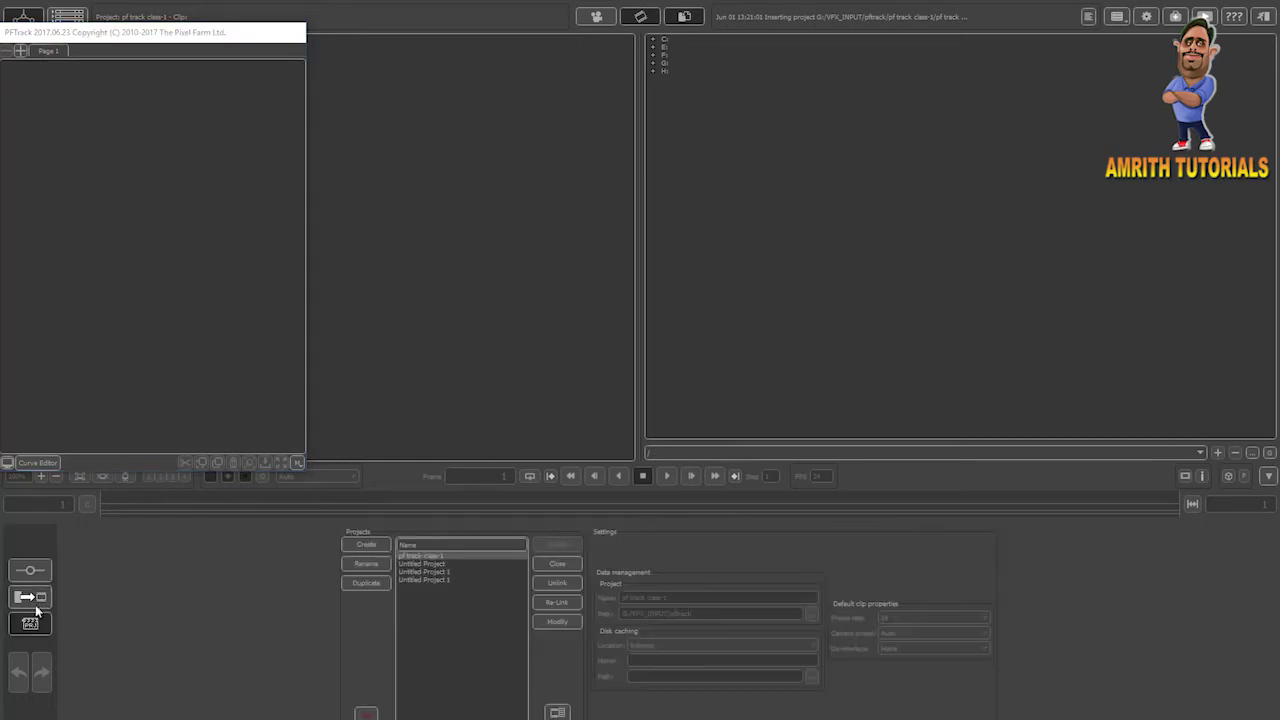
left_click(33, 598)
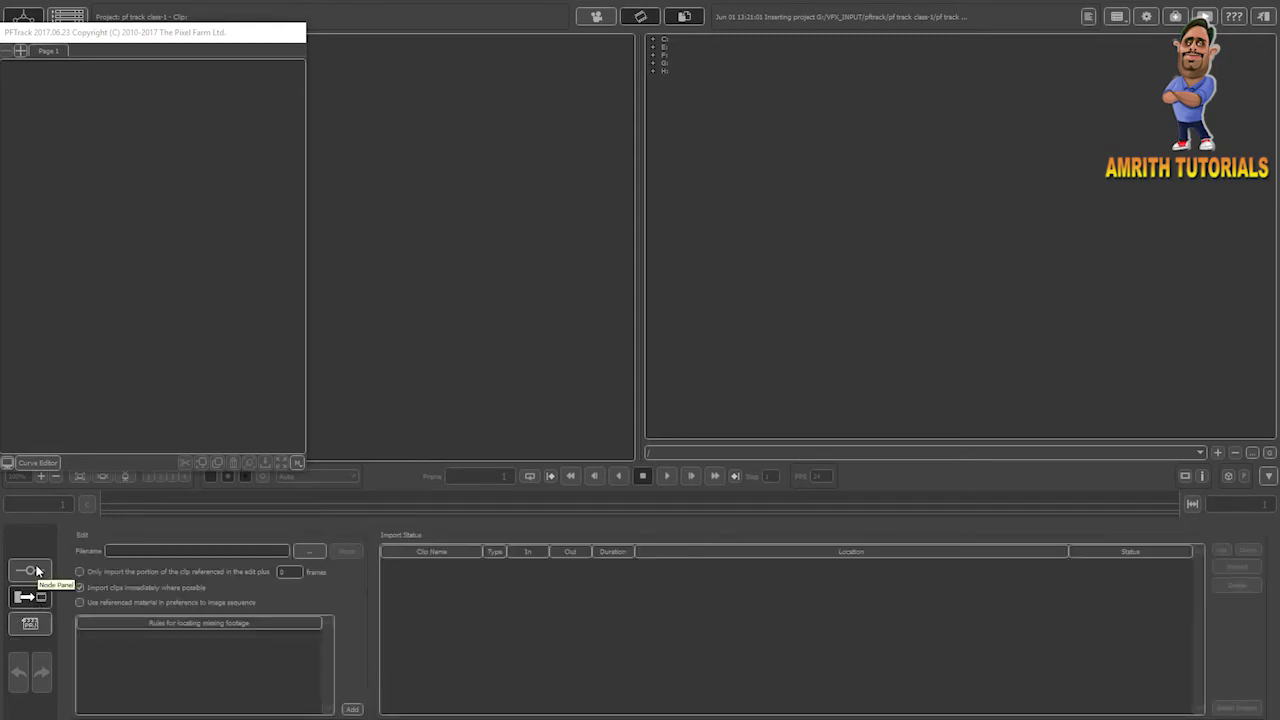
left_click(33, 571)
- Display the project's clip list and move the floating tree window out of the way
left_click_drag(117, 38, 70, 18)
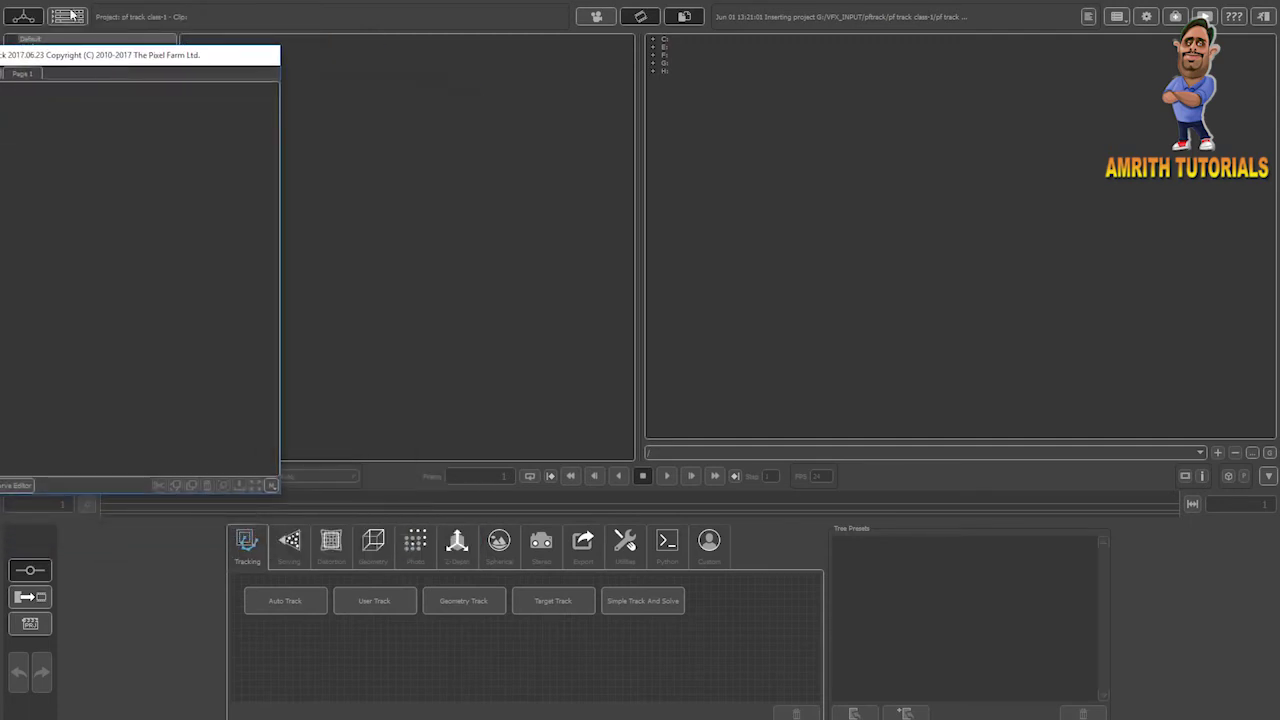
left_click(69, 17)
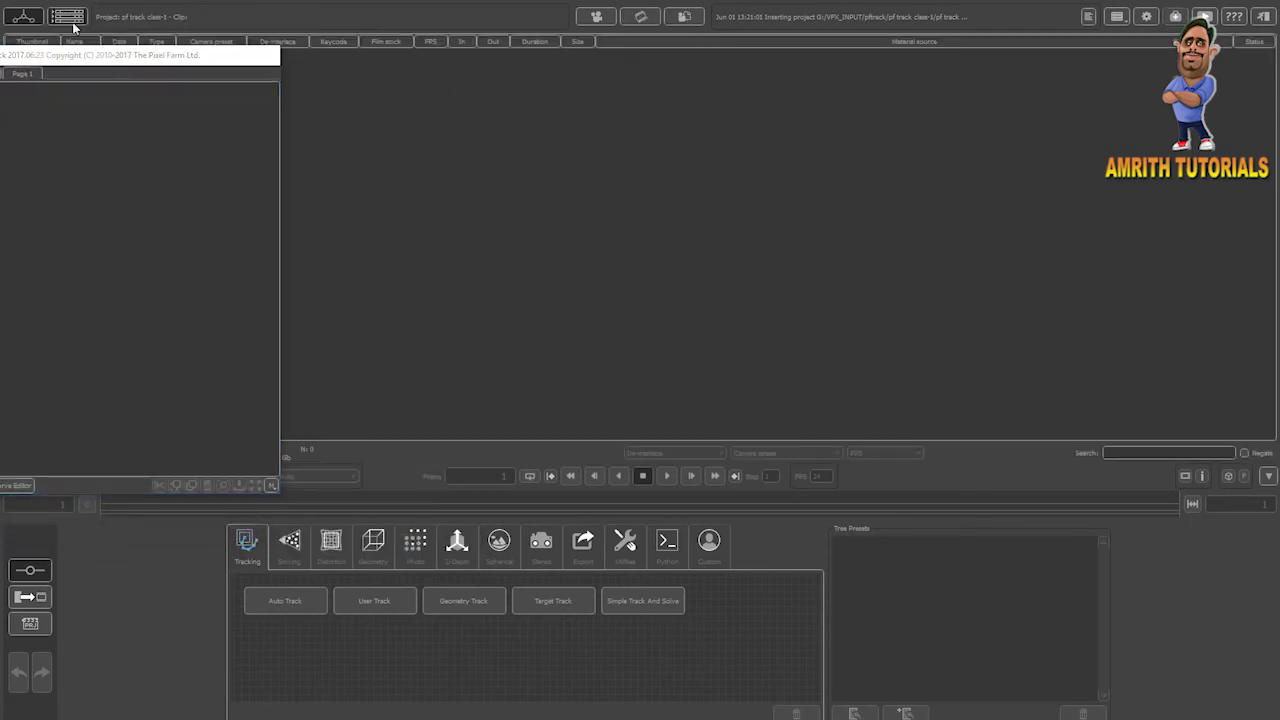
left_click_drag(103, 55, 125, 122)
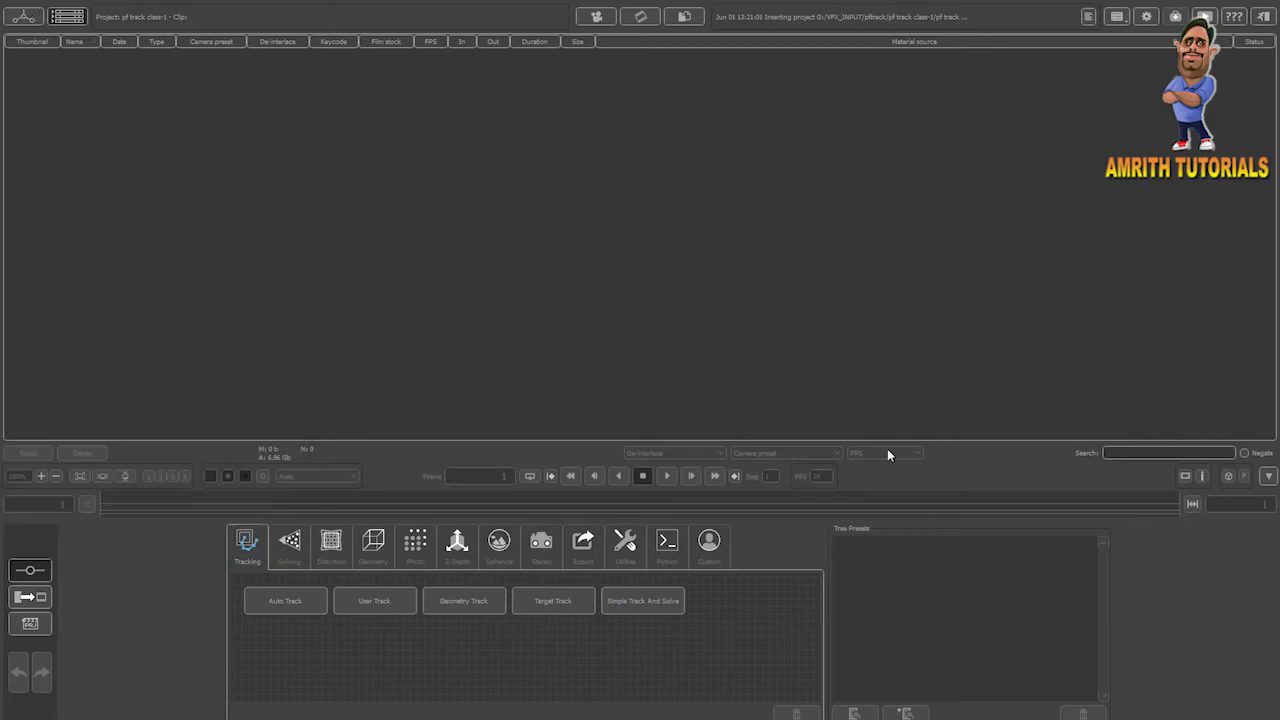
- Show the project panel and place the floating tree window over the original tree area
left_click(31, 624)
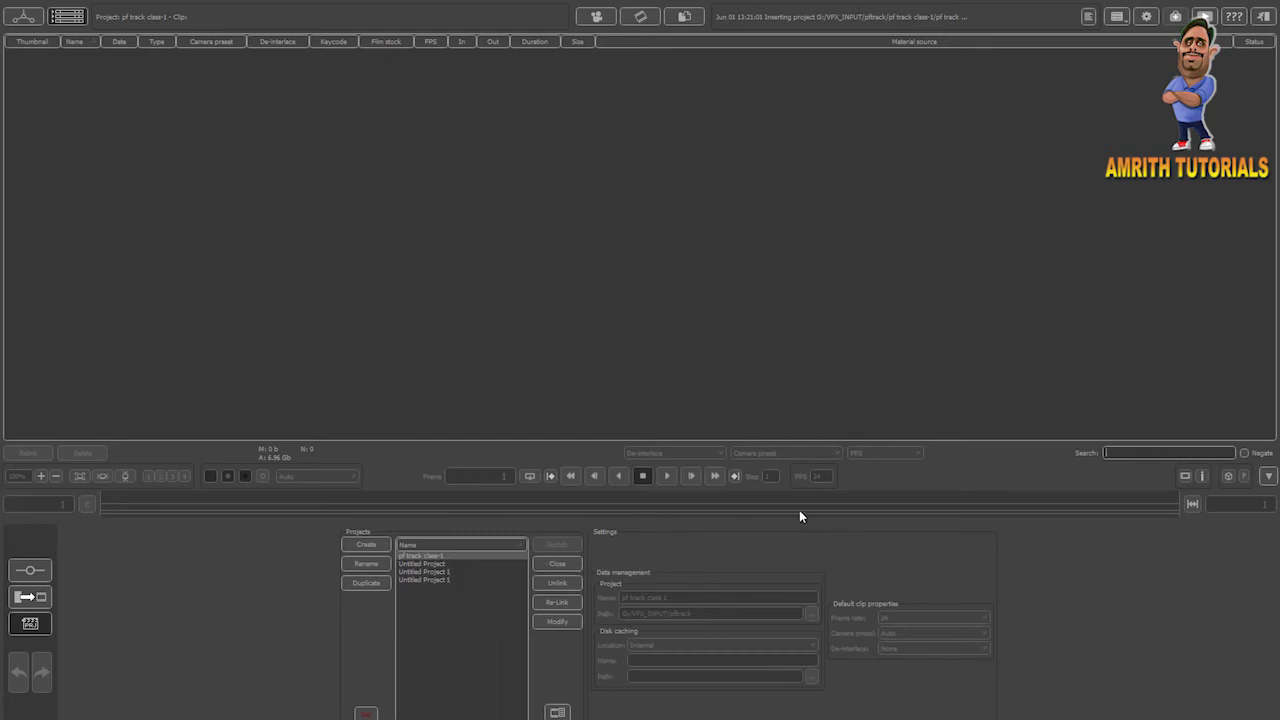
left_click(20, 18)
left_click_drag(80, 120, 89, 52)
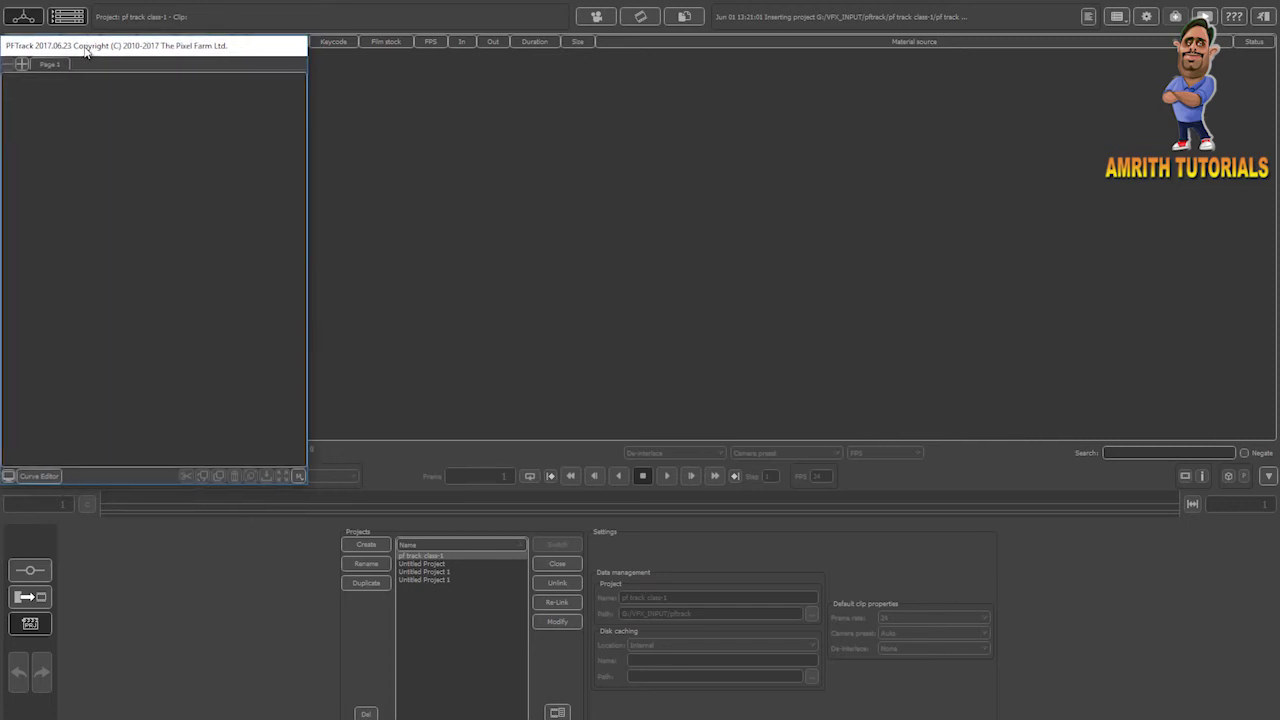
- Inspect both Untitled Project 1 entries and Untitled Project by switching to each one
left_click(422, 571)
double_click(422, 571)
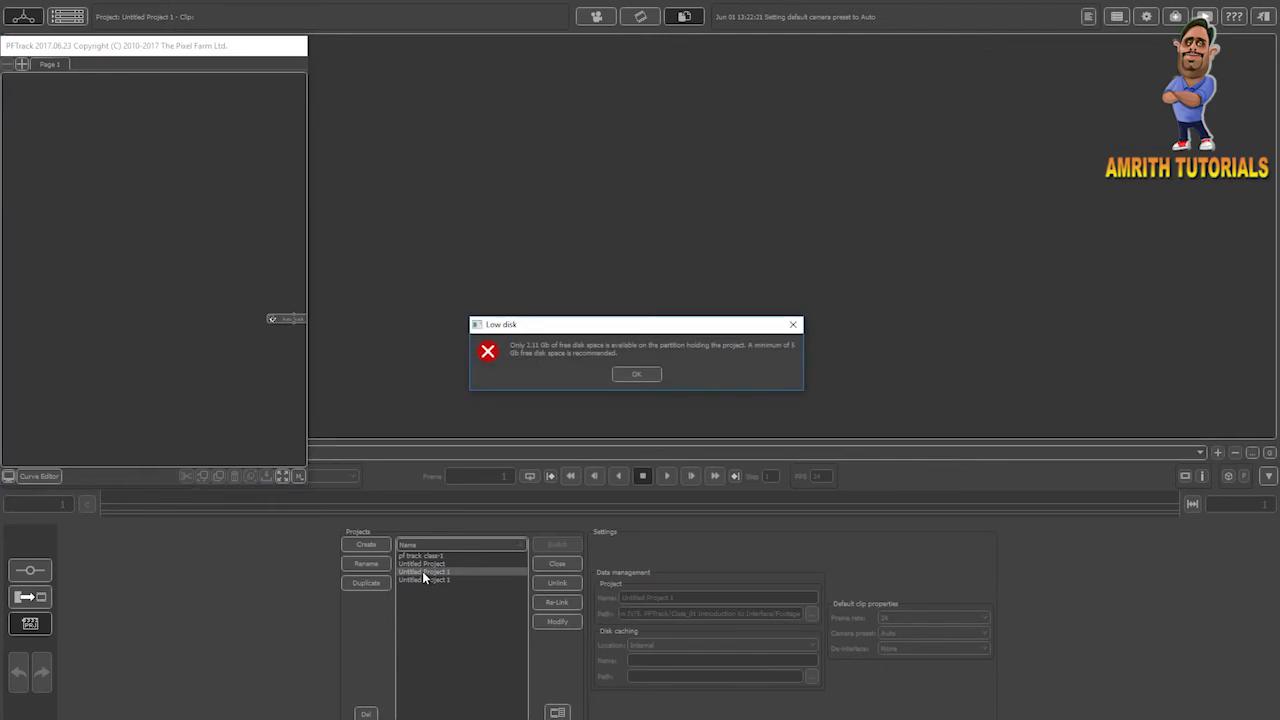
left_click(632, 375)
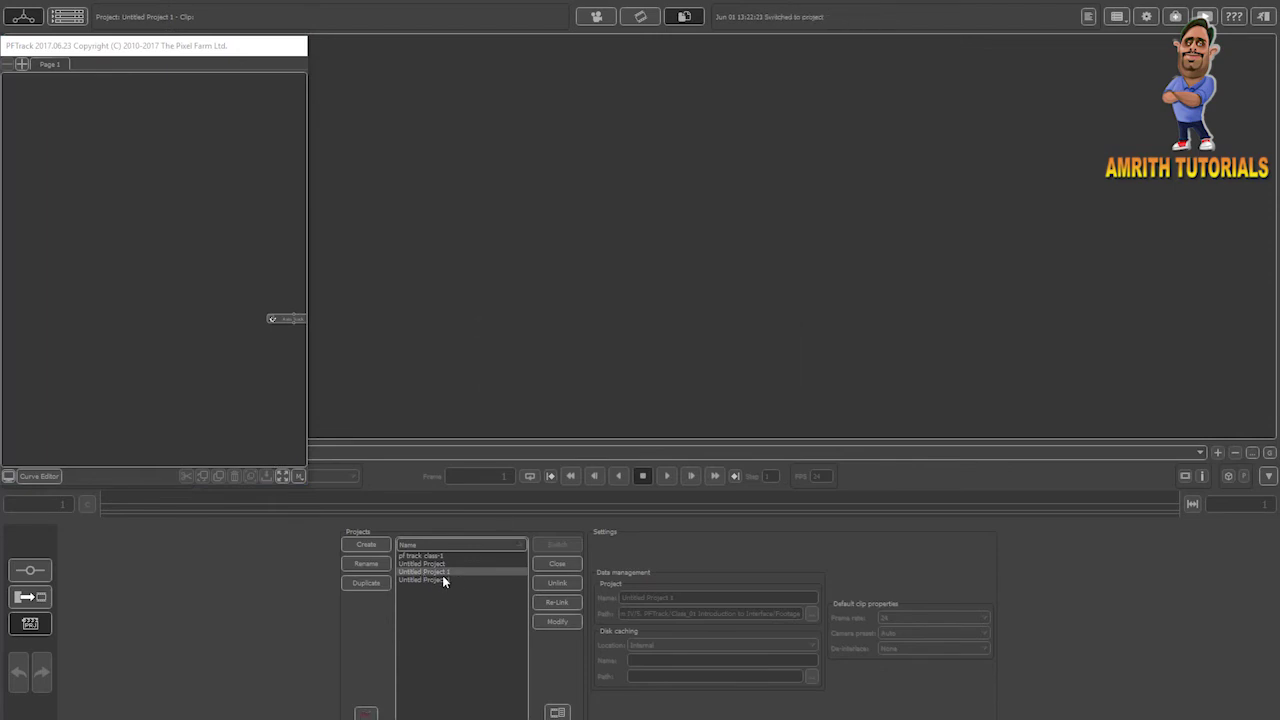
double_click(438, 580)
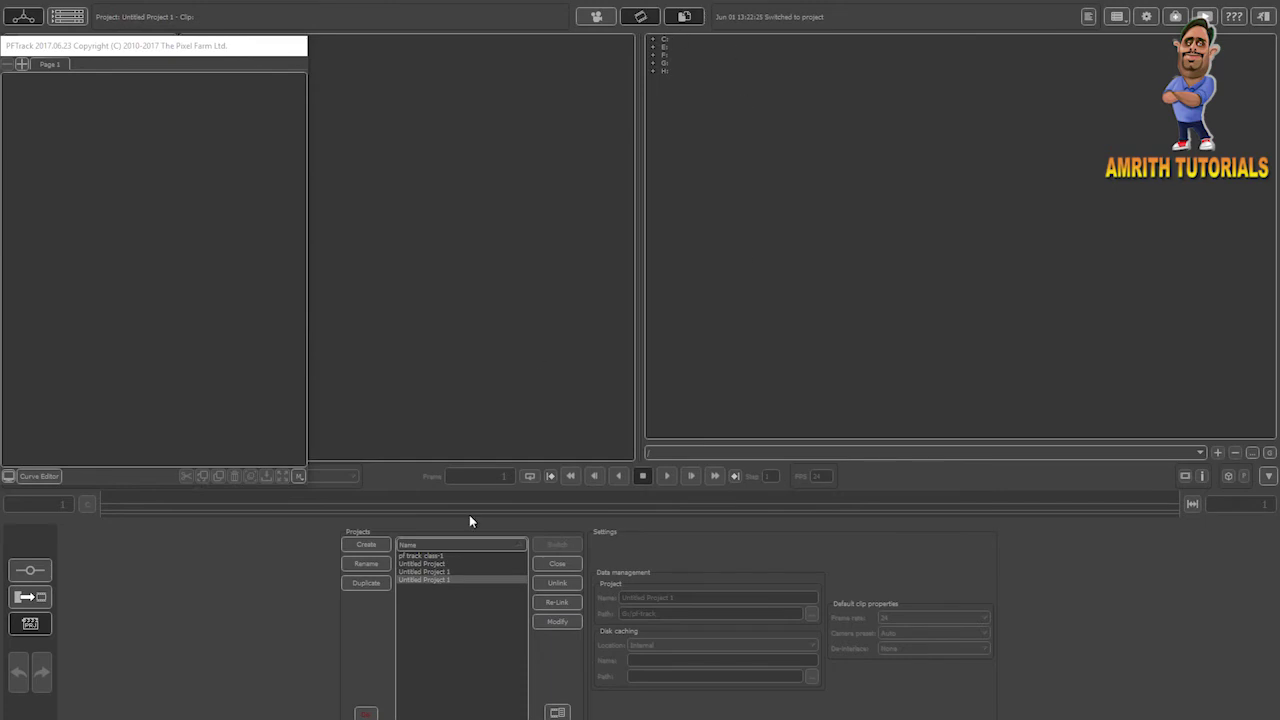
double_click(433, 564)
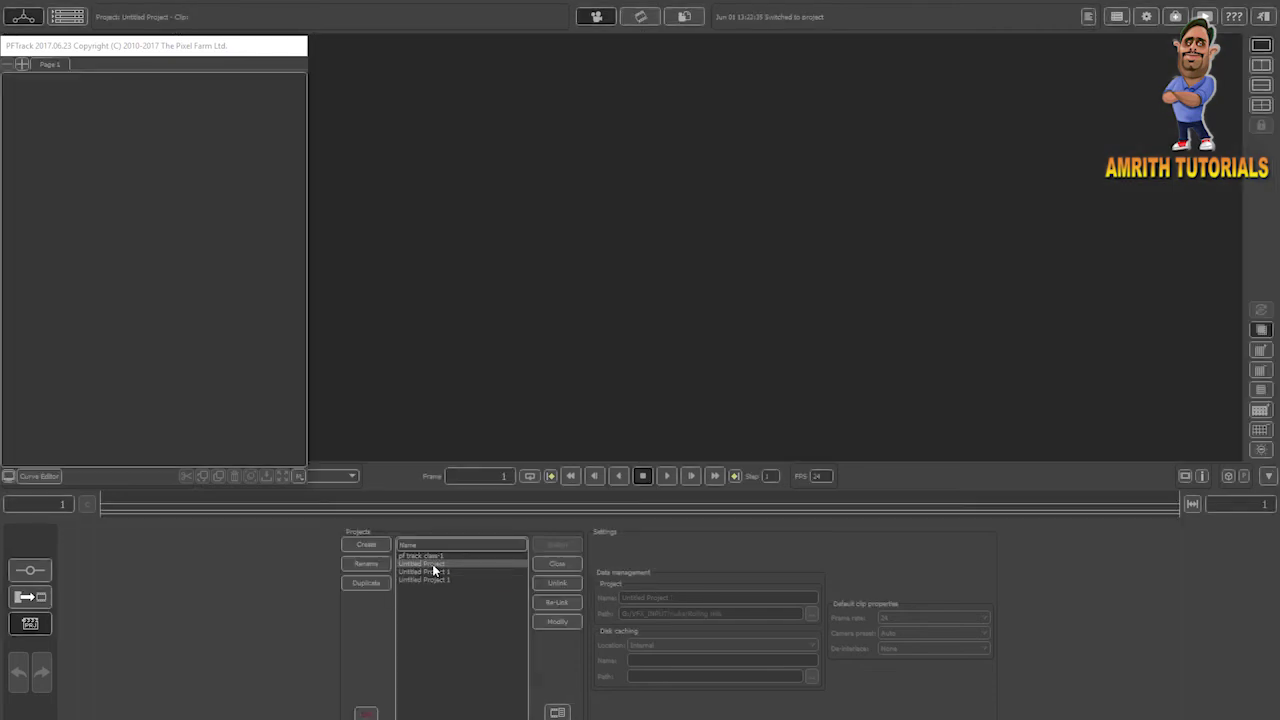
- Switch to the Untitled Project 1 stored in the Class_01 Introduction to Interface footage folder and permanently delete it
double_click(432, 573)
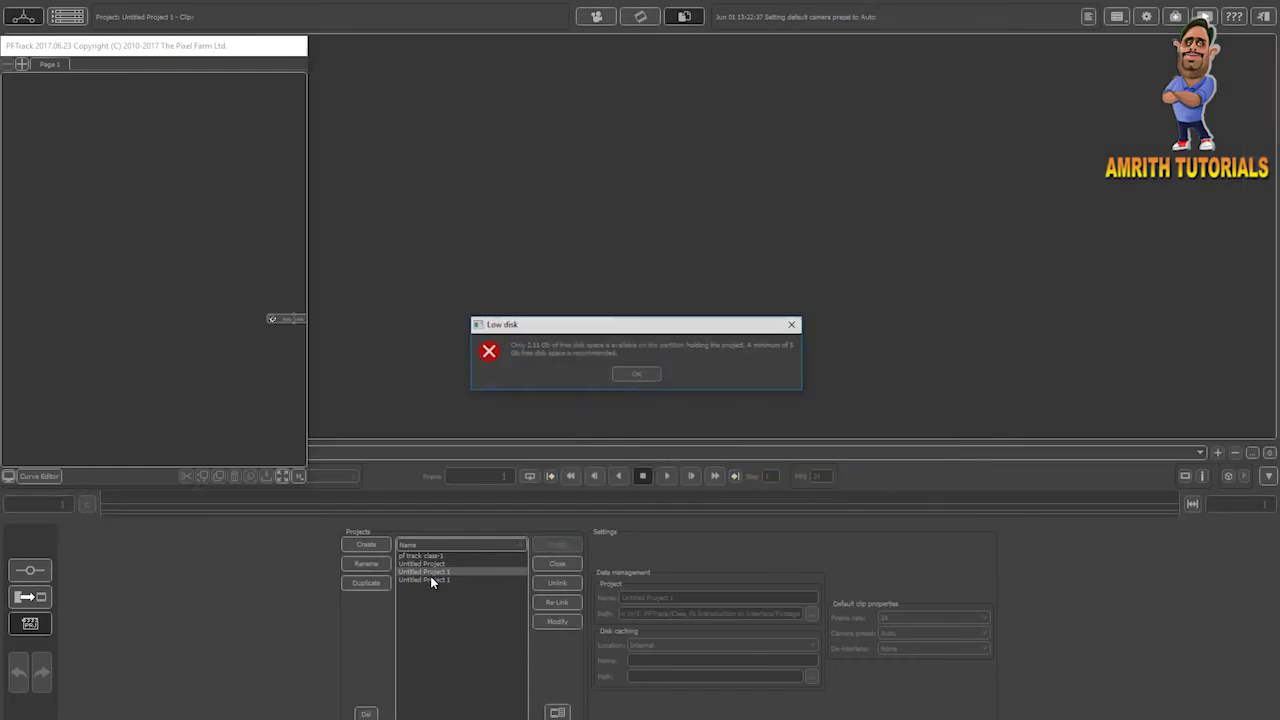
left_click(635, 374)
double_click(431, 572)
left_click(636, 376)
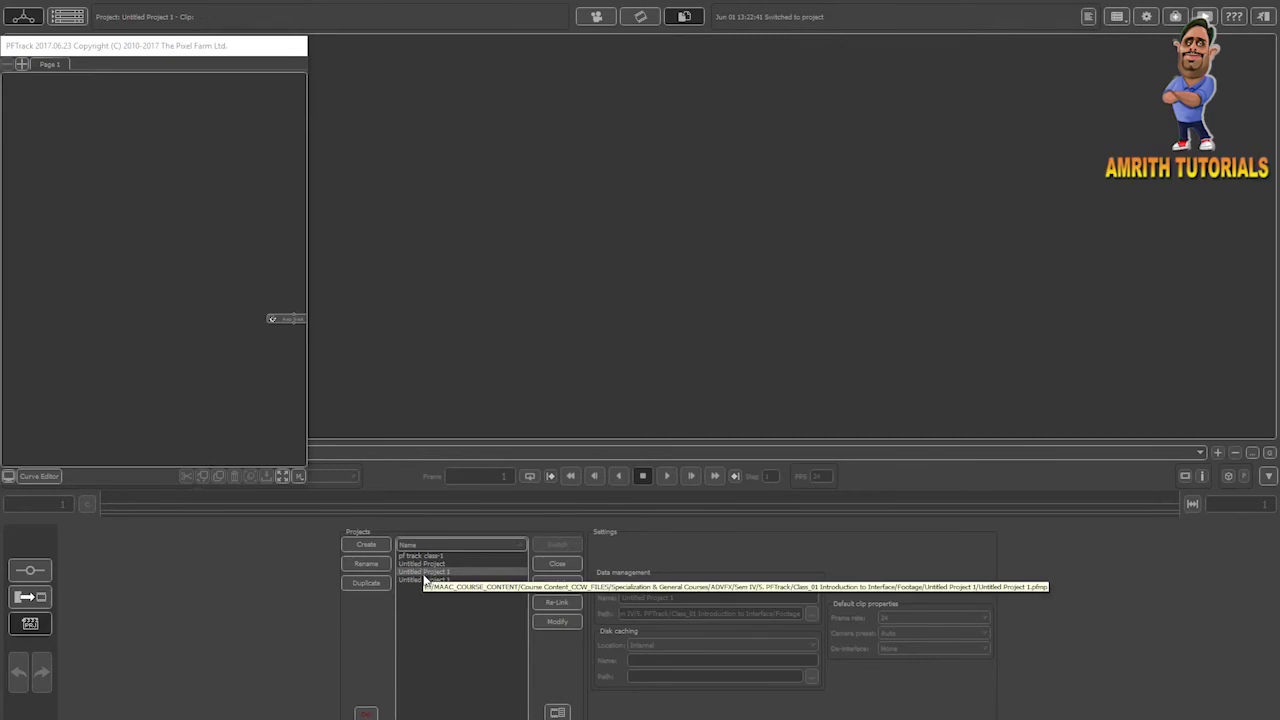
left_click(366, 714)
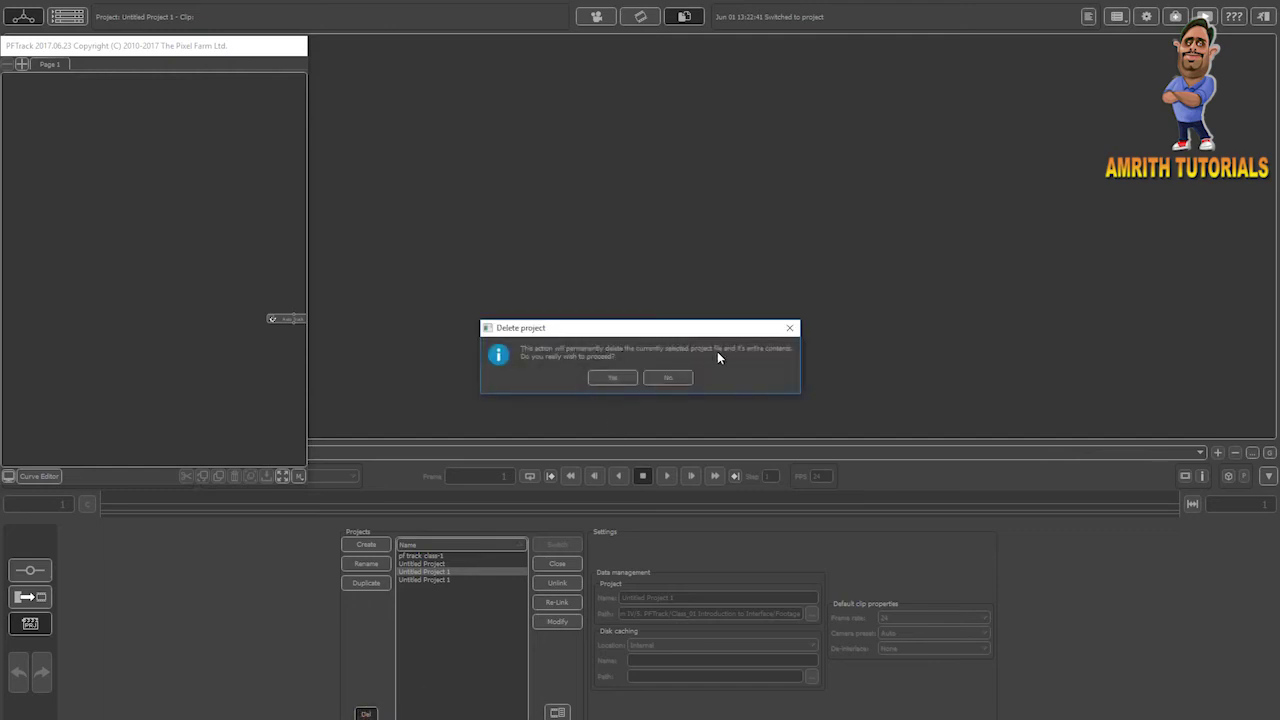
left_click(611, 379)
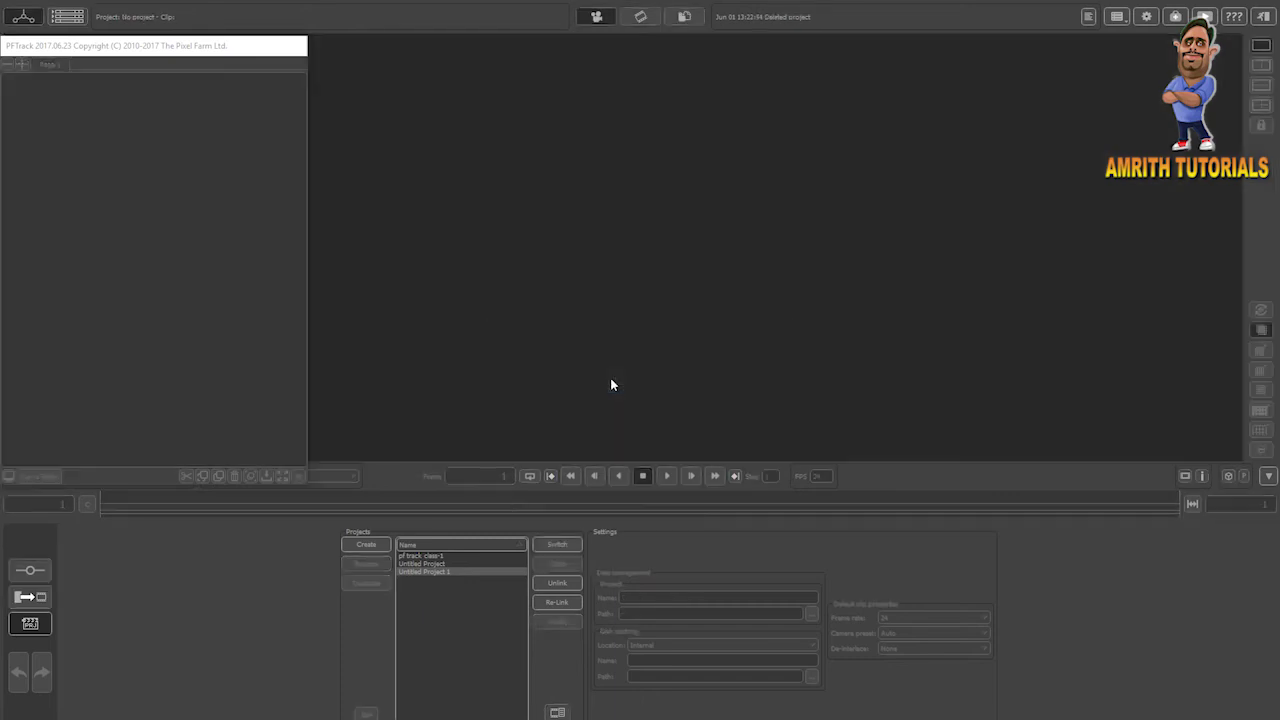
- Check the two remaining untitled projects and switch back to the pf track class-1 project
double_click(425, 566)
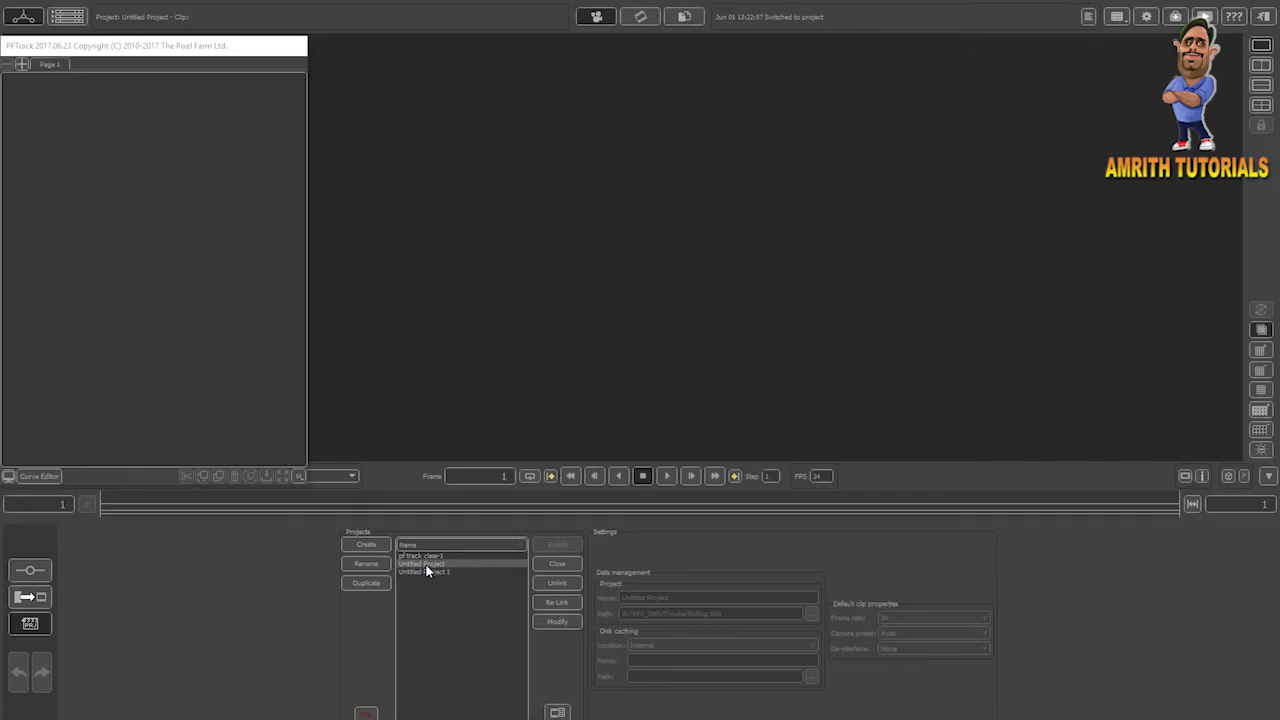
double_click(426, 572)
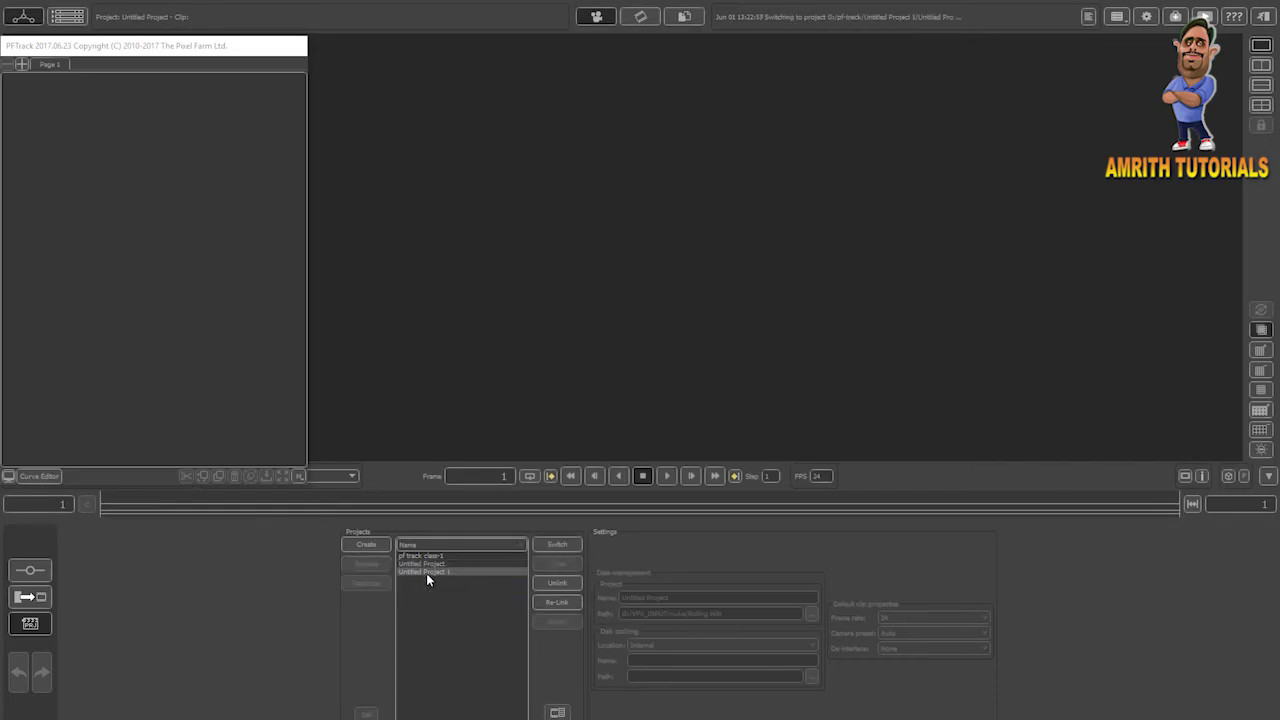
double_click(431, 554)
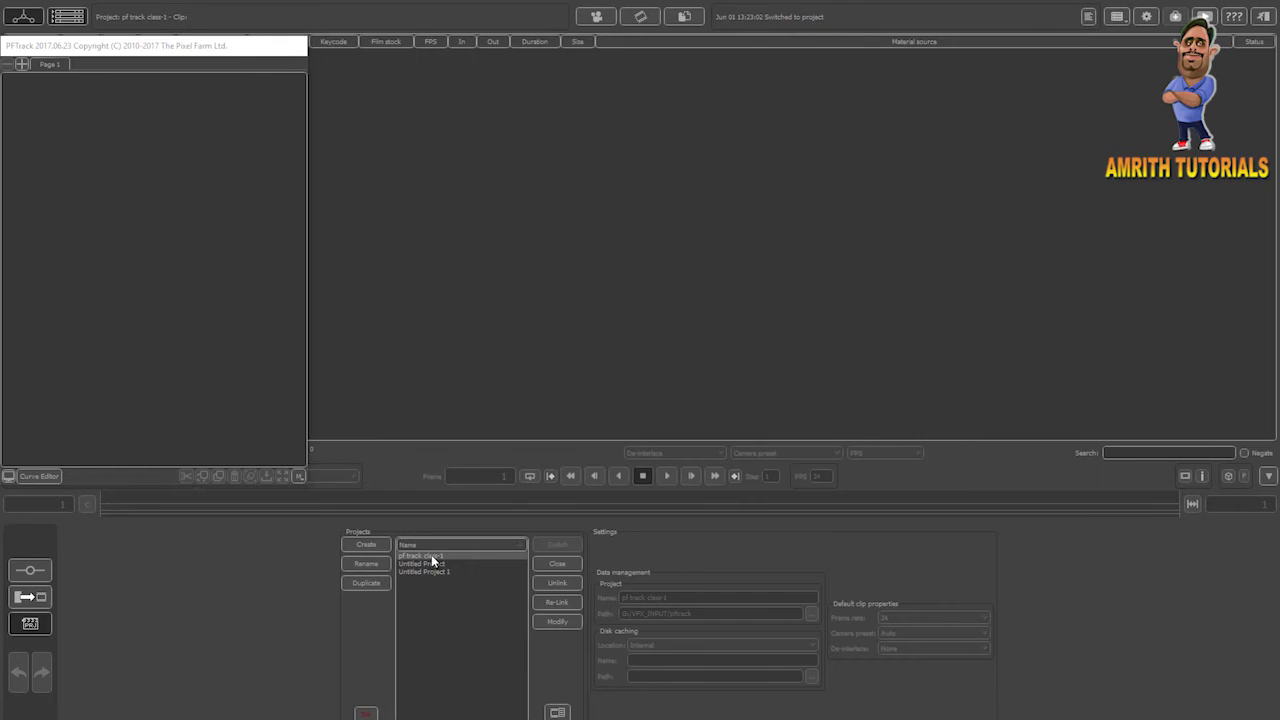
- Show the file browser, expand drive G and select the Dinouser-walk clip
left_click(28, 18)
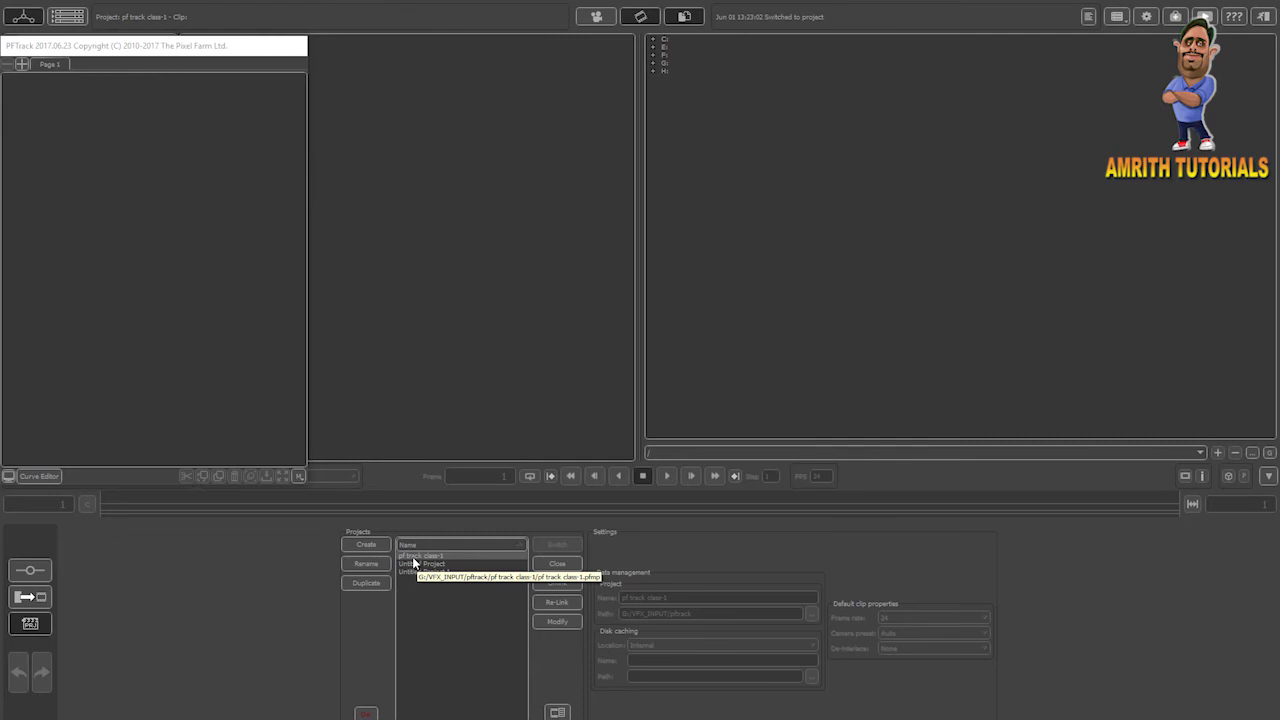
left_click(653, 61)
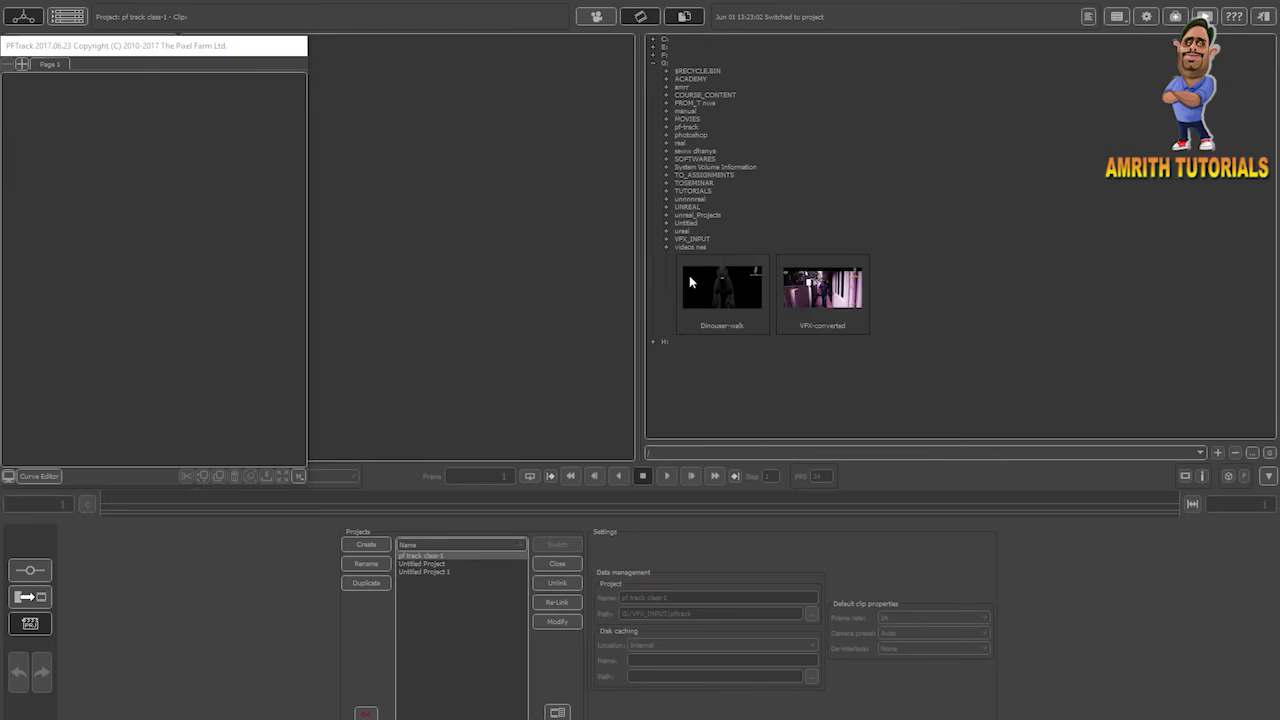
left_click(825, 288)
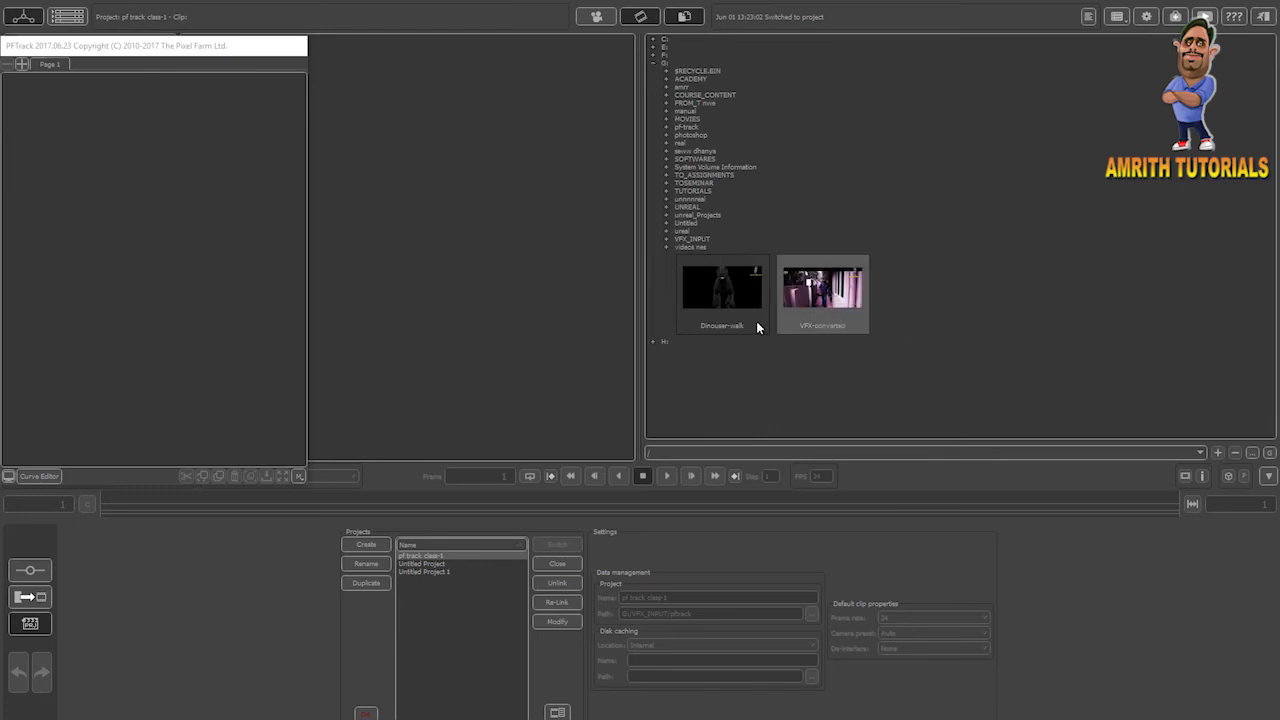
left_click(743, 281)
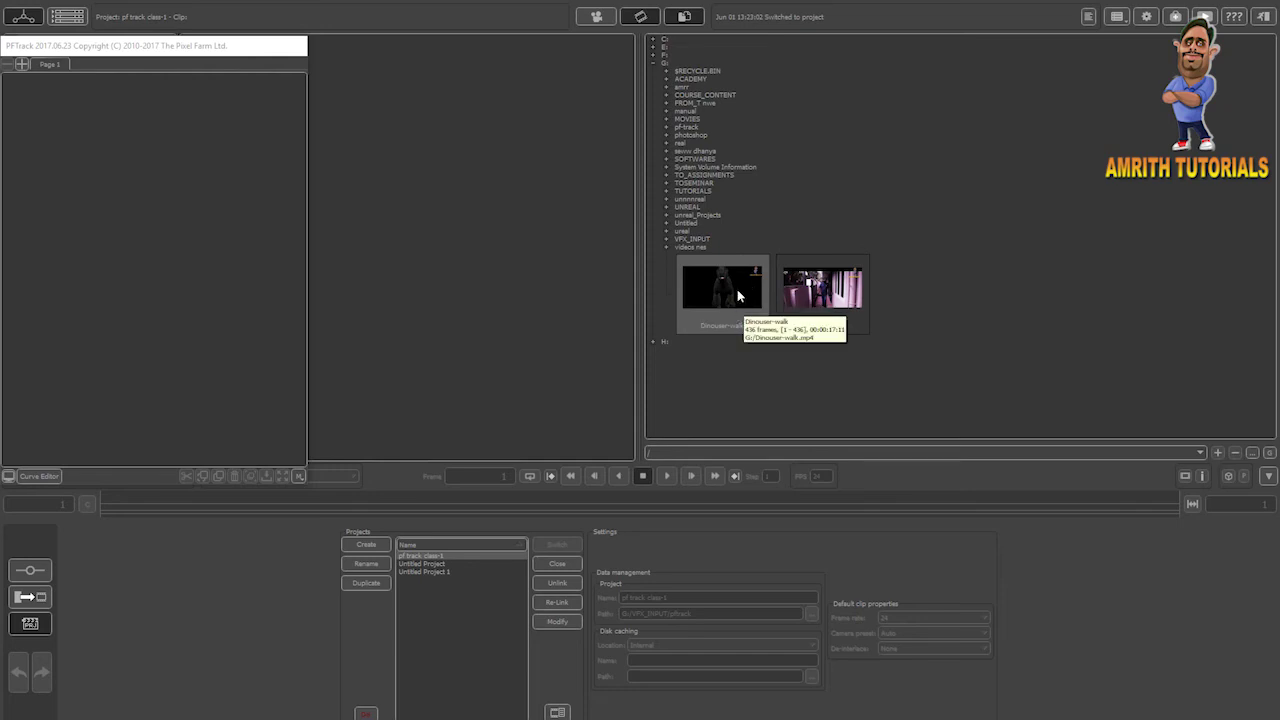
- Add the Dinouser-walk clip to the node tree and preview it by scrubbing and briefly playing the footage
left_click_drag(737, 289, 130, 239)
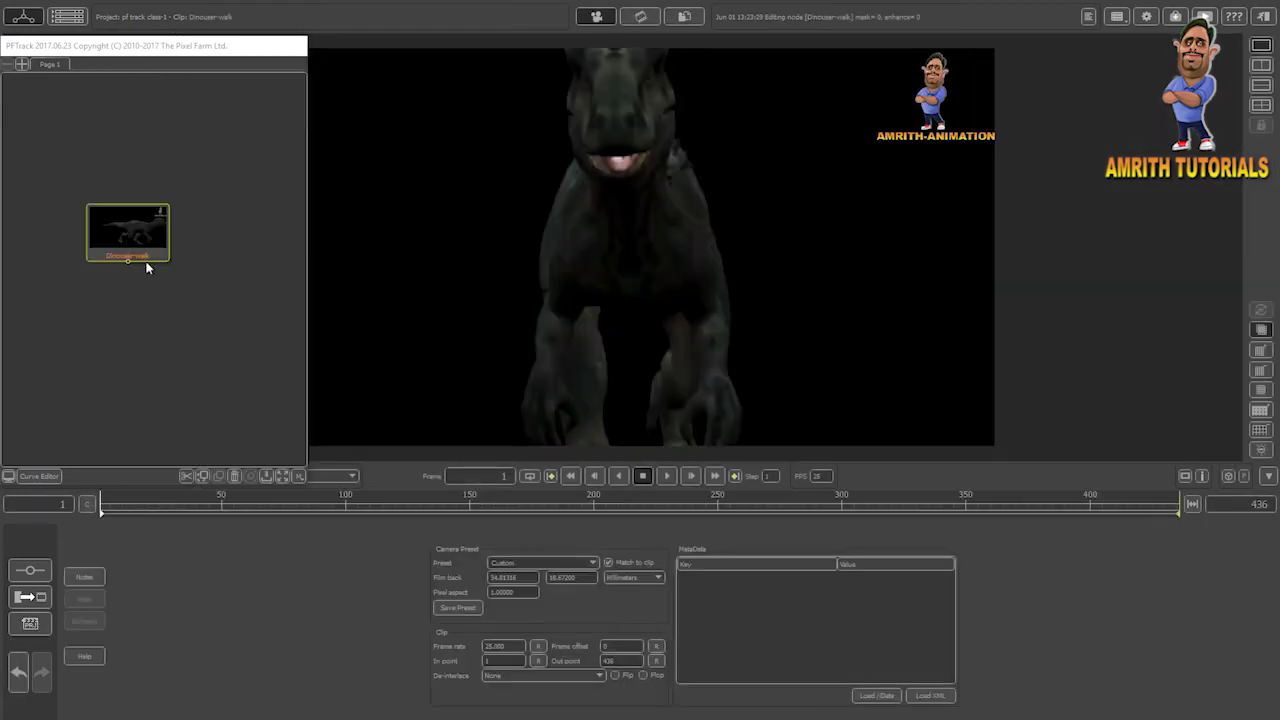
left_click_drag(232, 46, 185, 46)
left_click_drag(591, 497, 360, 497)
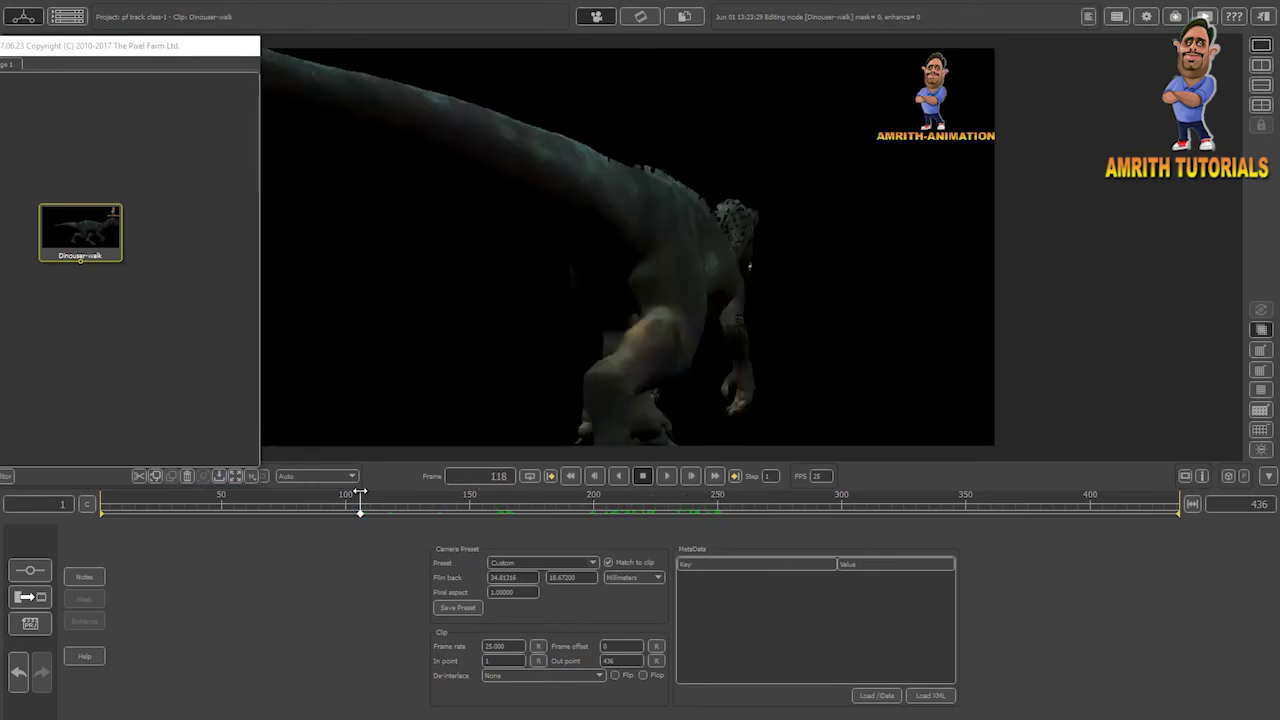
left_click(664, 480)
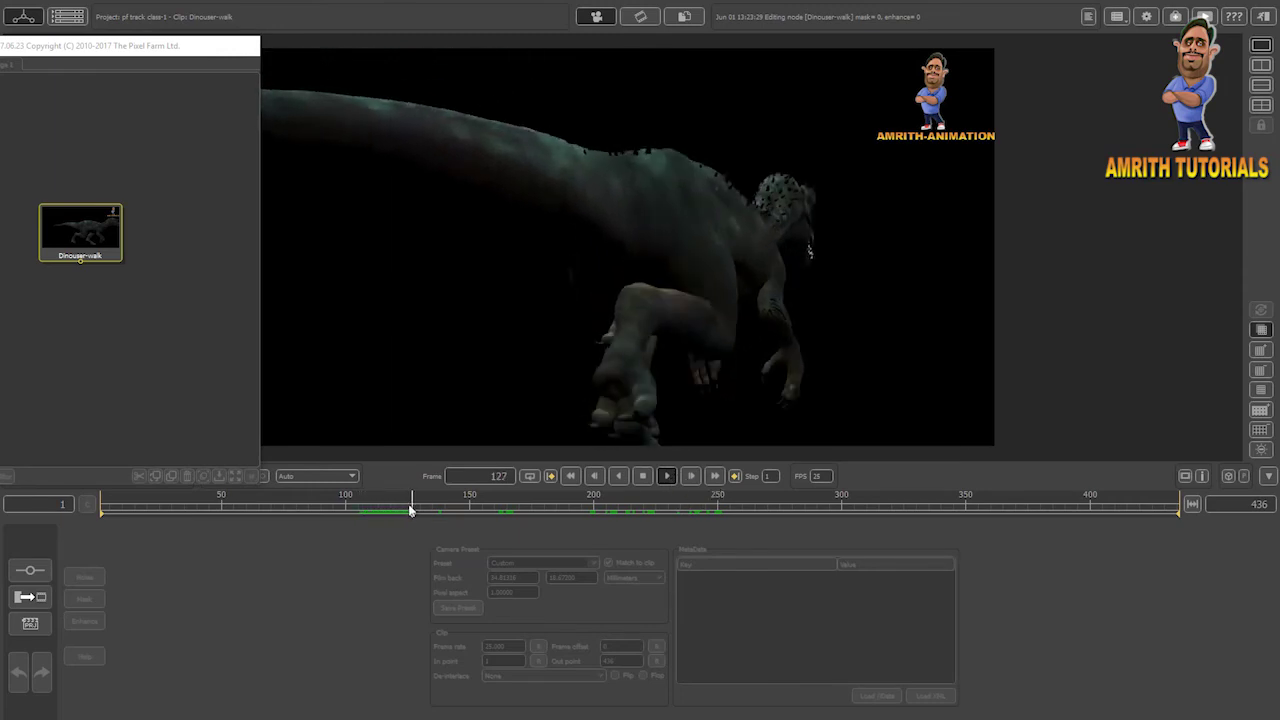
left_click(642, 477)
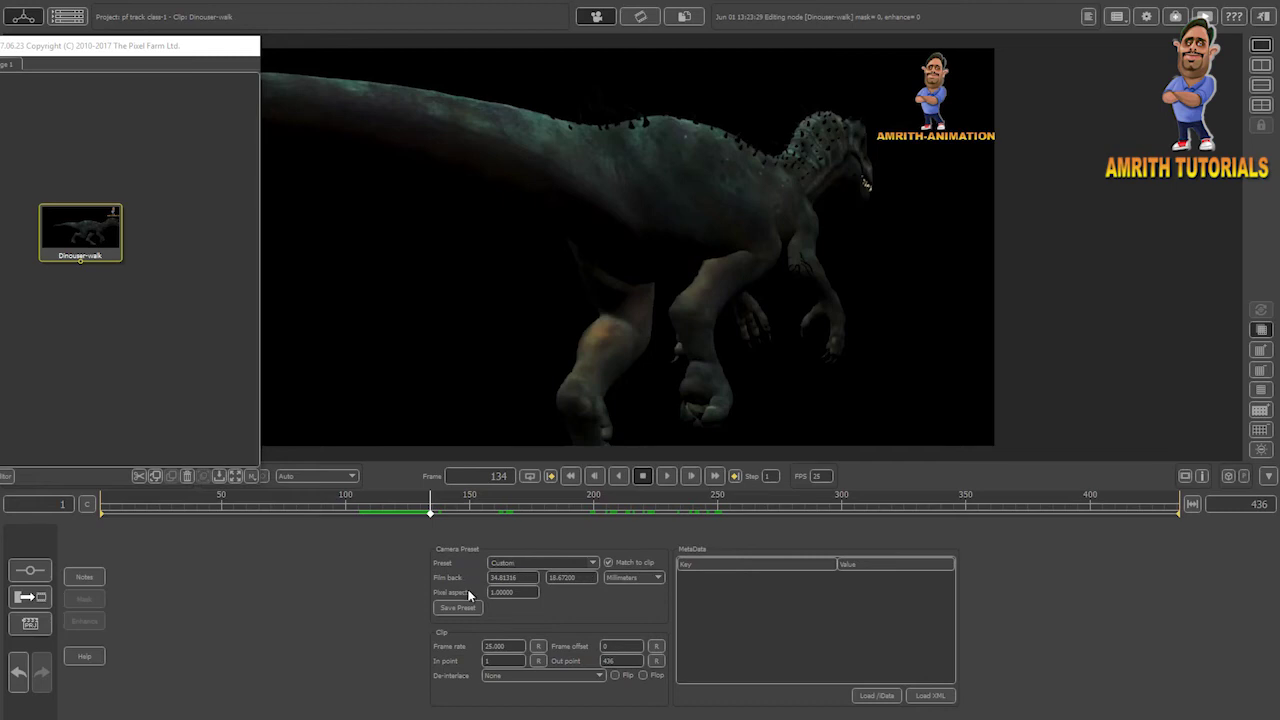
- Set the Dinouser-walk clip's pixel aspect to 0 and view its de-interlace options
left_click(509, 594)
type("0")
key("Return")
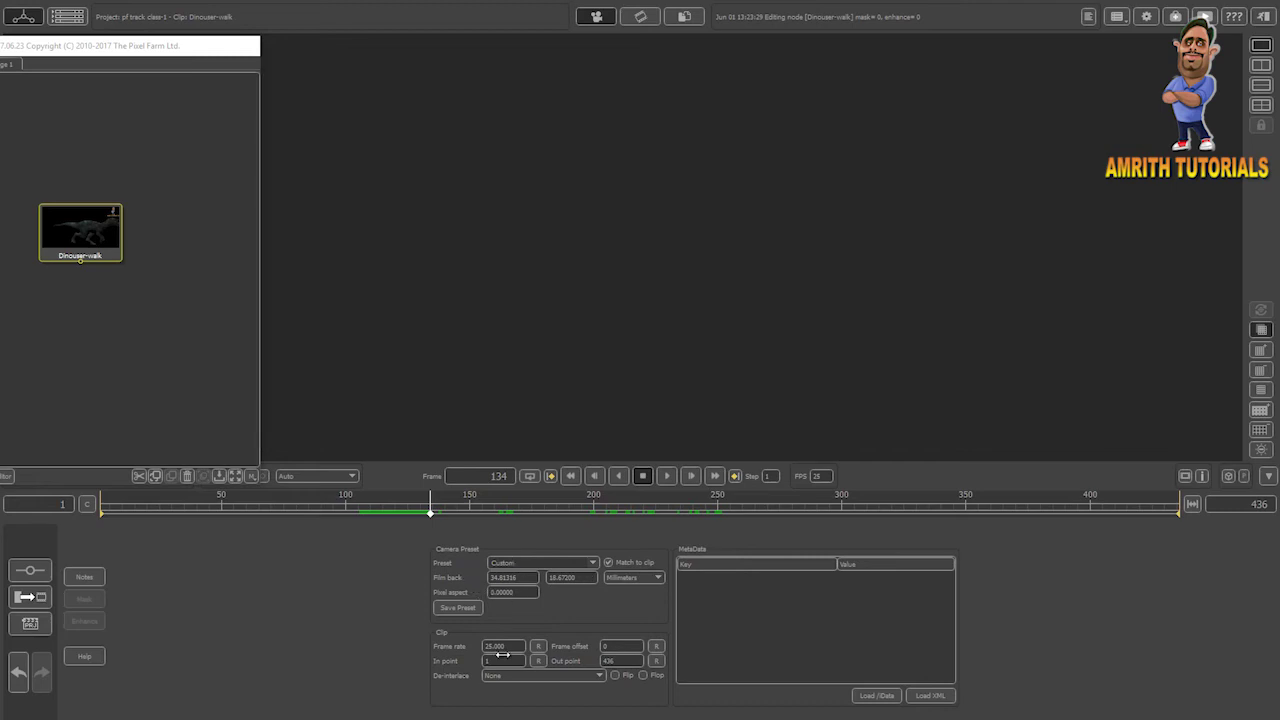
left_click(511, 647)
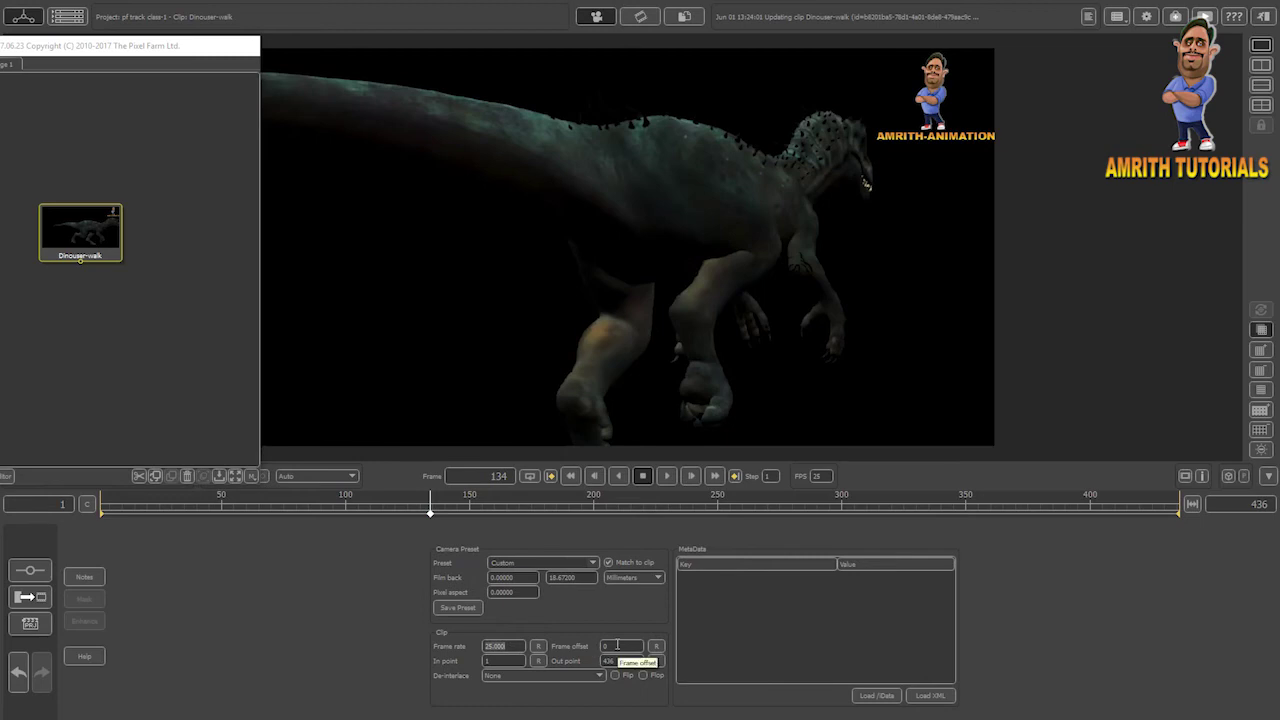
left_click(533, 677)
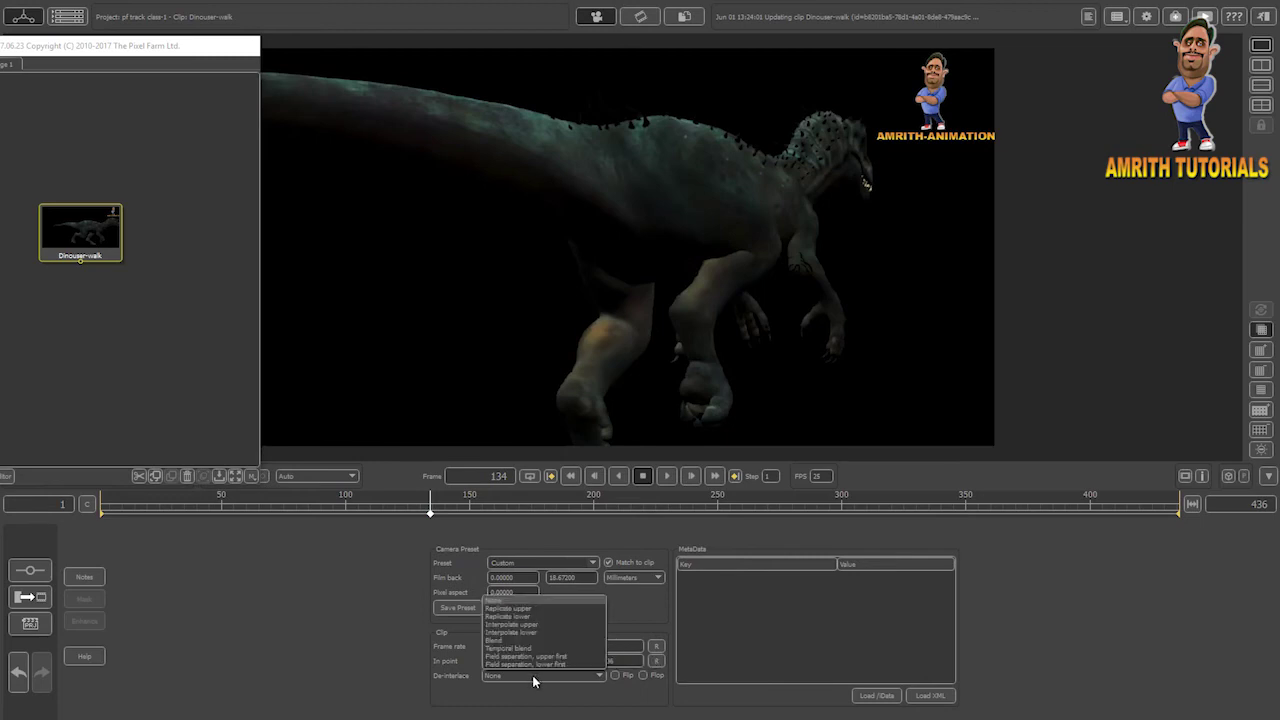
left_click(533, 679)
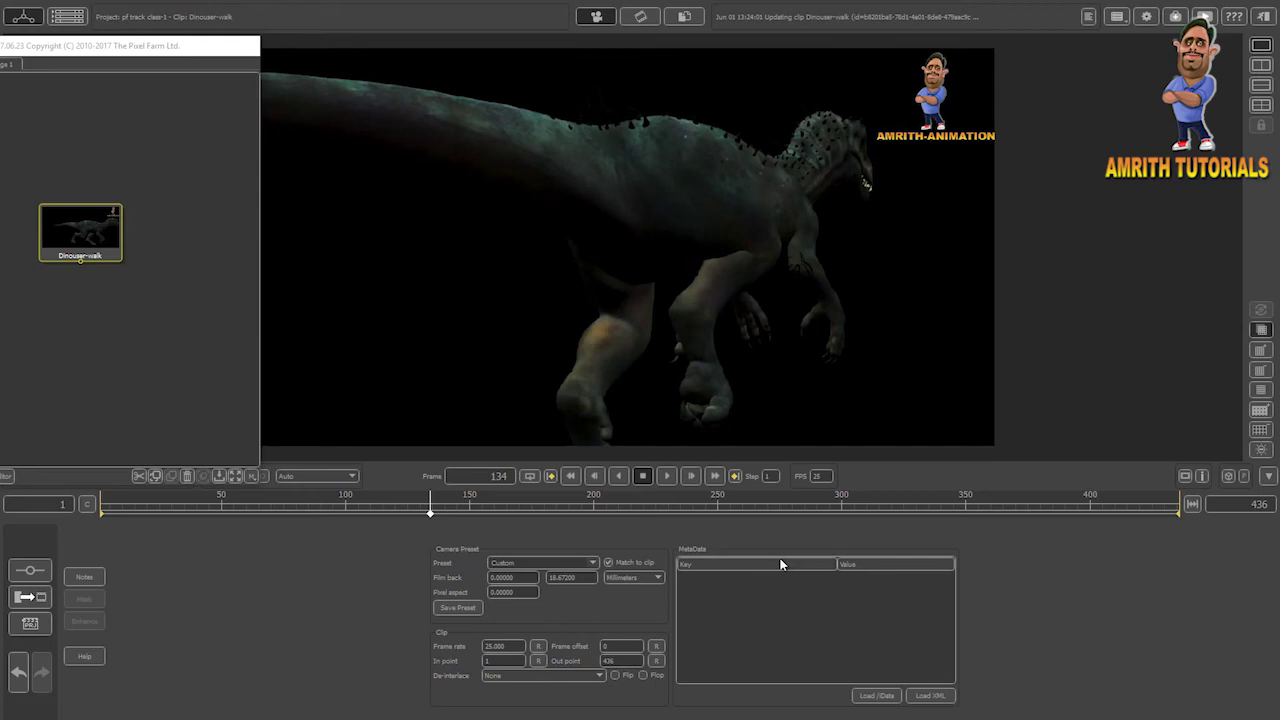
- Permanently delete the pf track class-1 project together with its project files
left_click(98, 243)
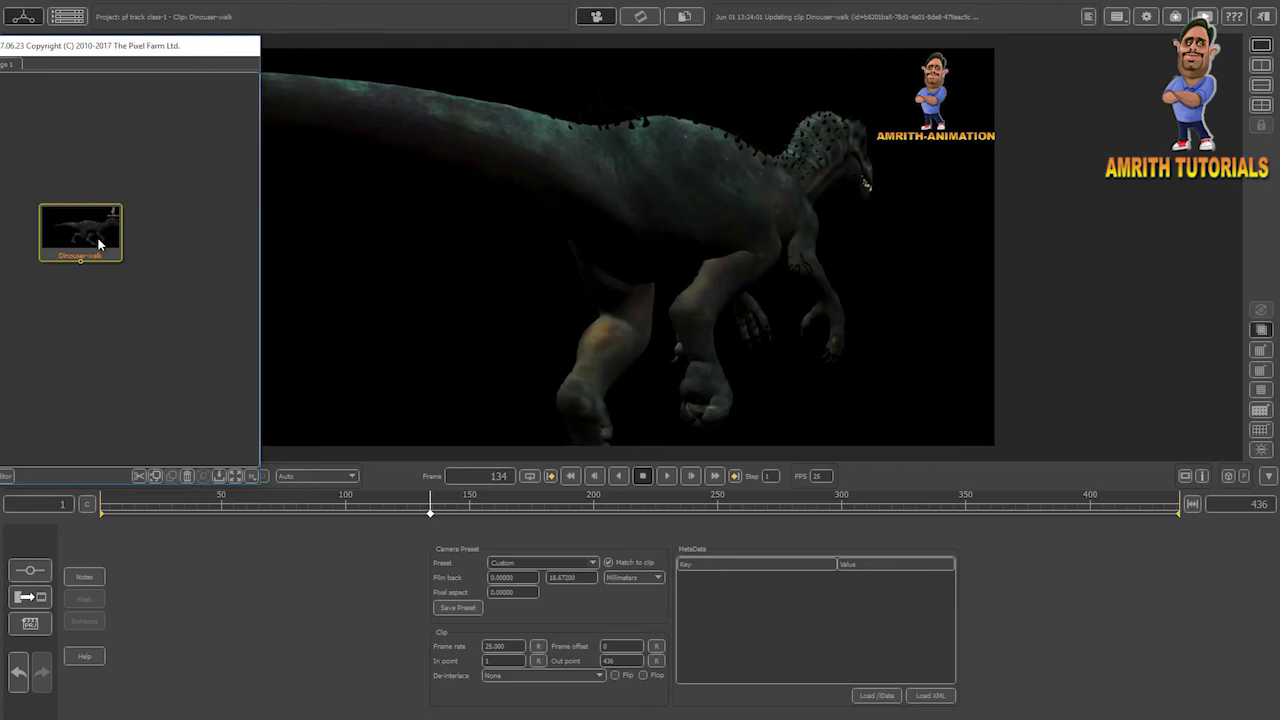
left_click(30, 625)
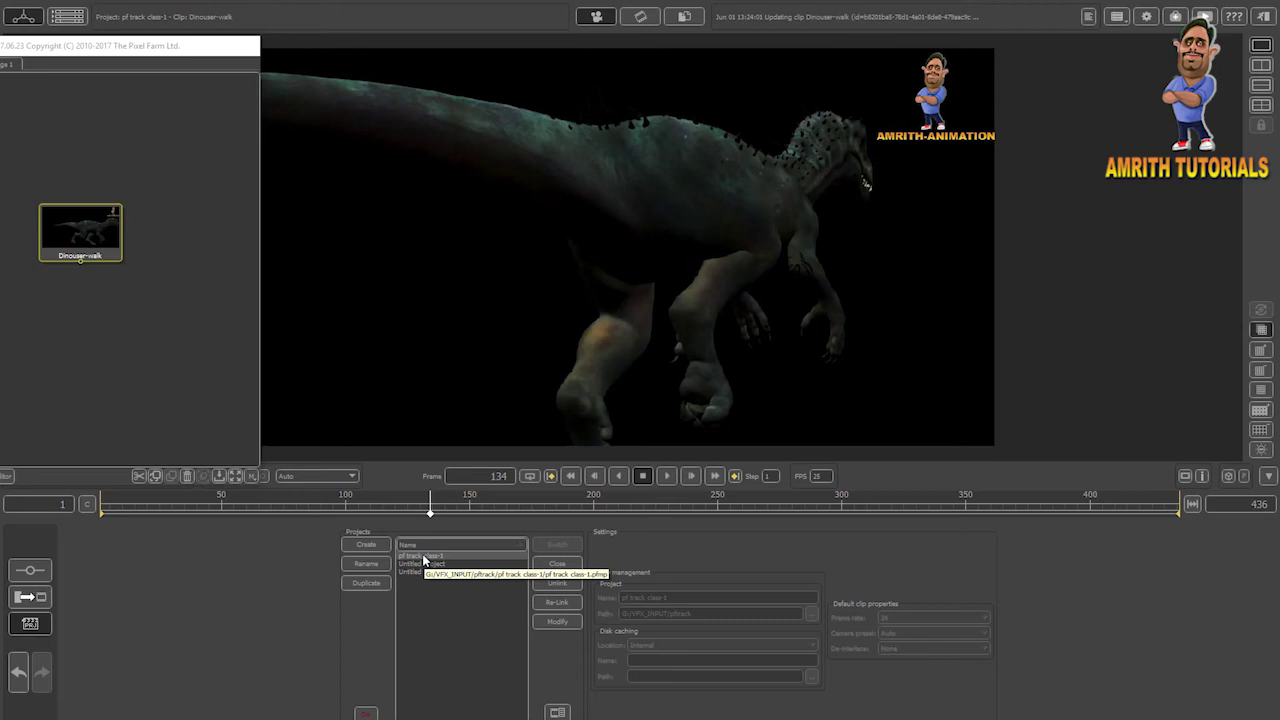
left_click(365, 714)
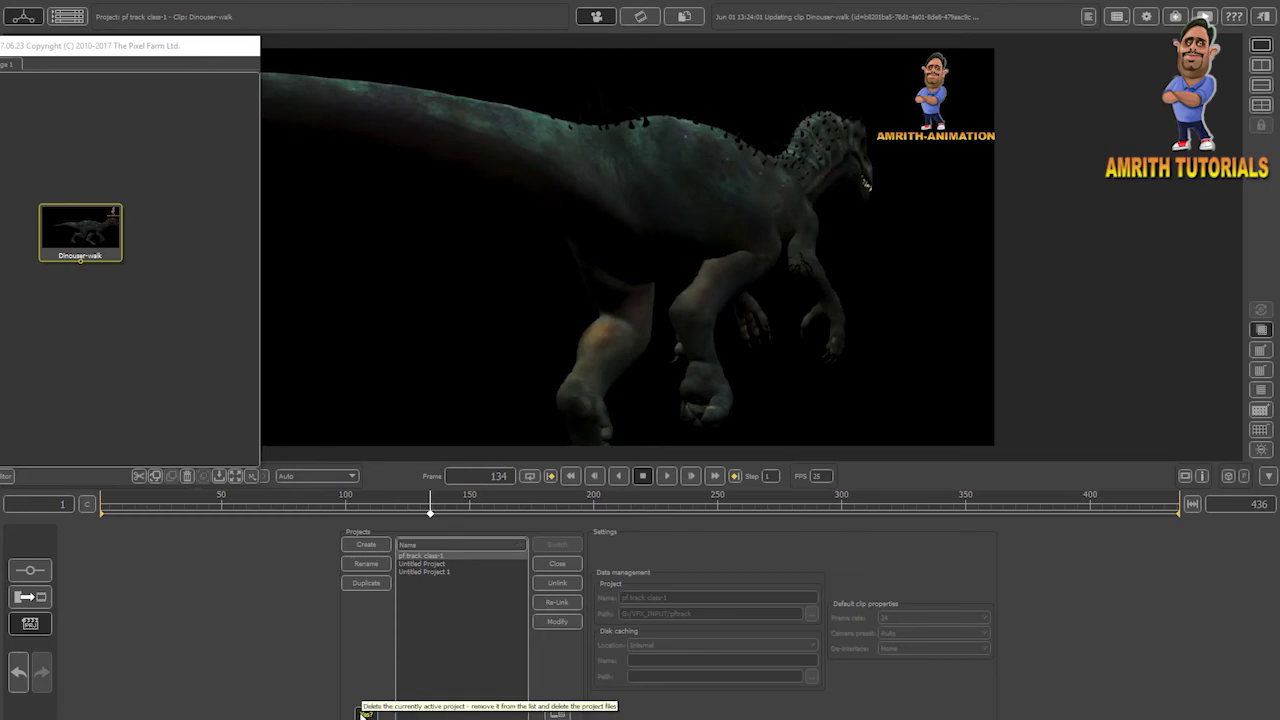
left_click(366, 713)
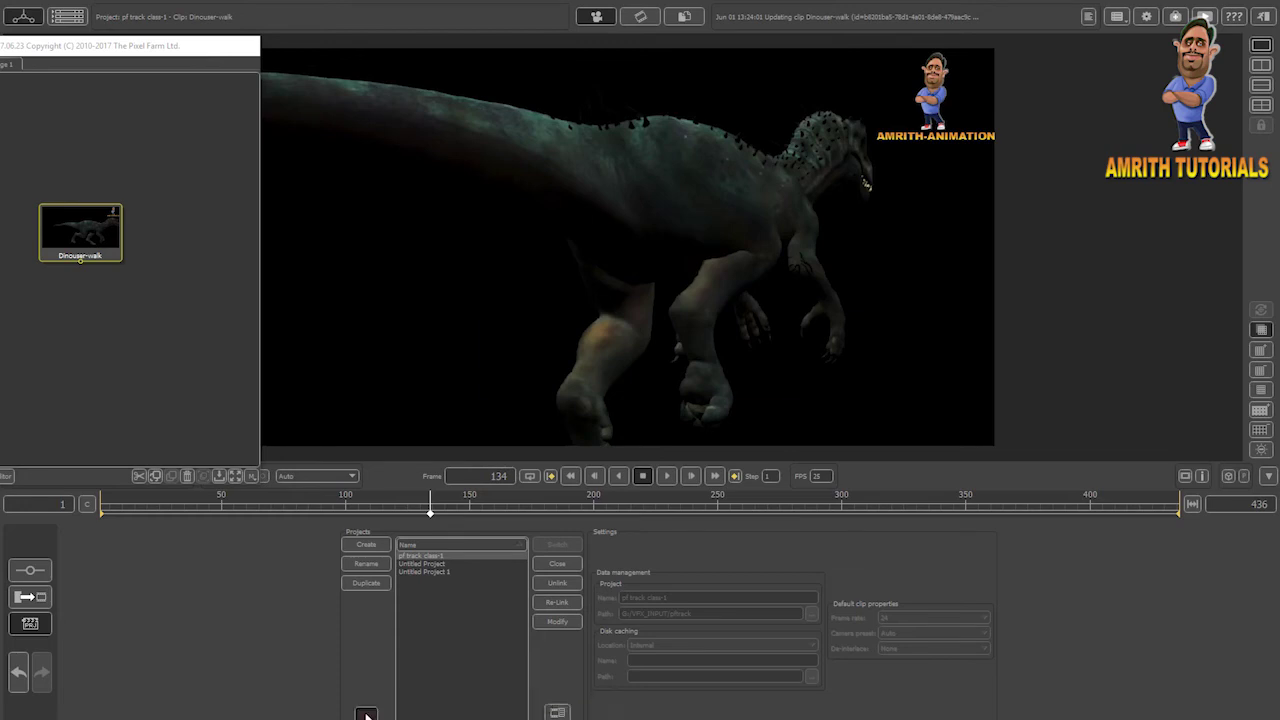
left_click(612, 378)
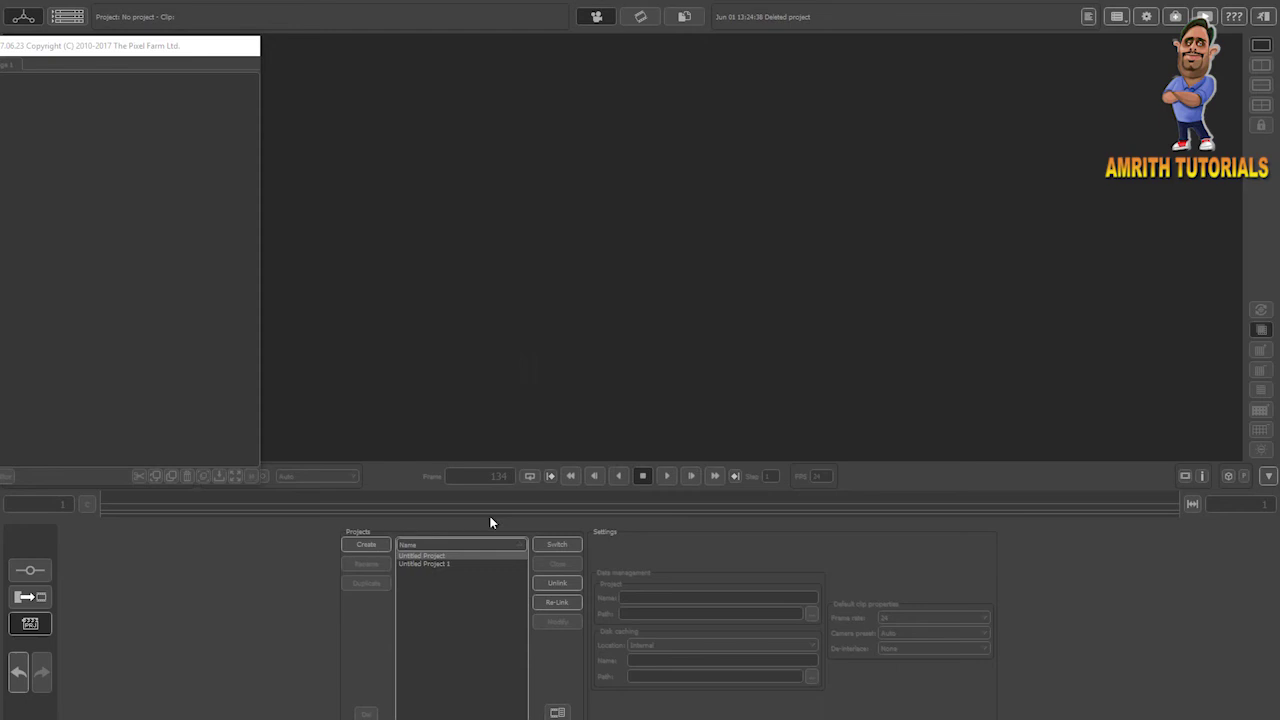
- Switch to Untitled Project 1 and expand drives G and H and the VFX_INPUT folder in the file browser
double_click(446, 559)
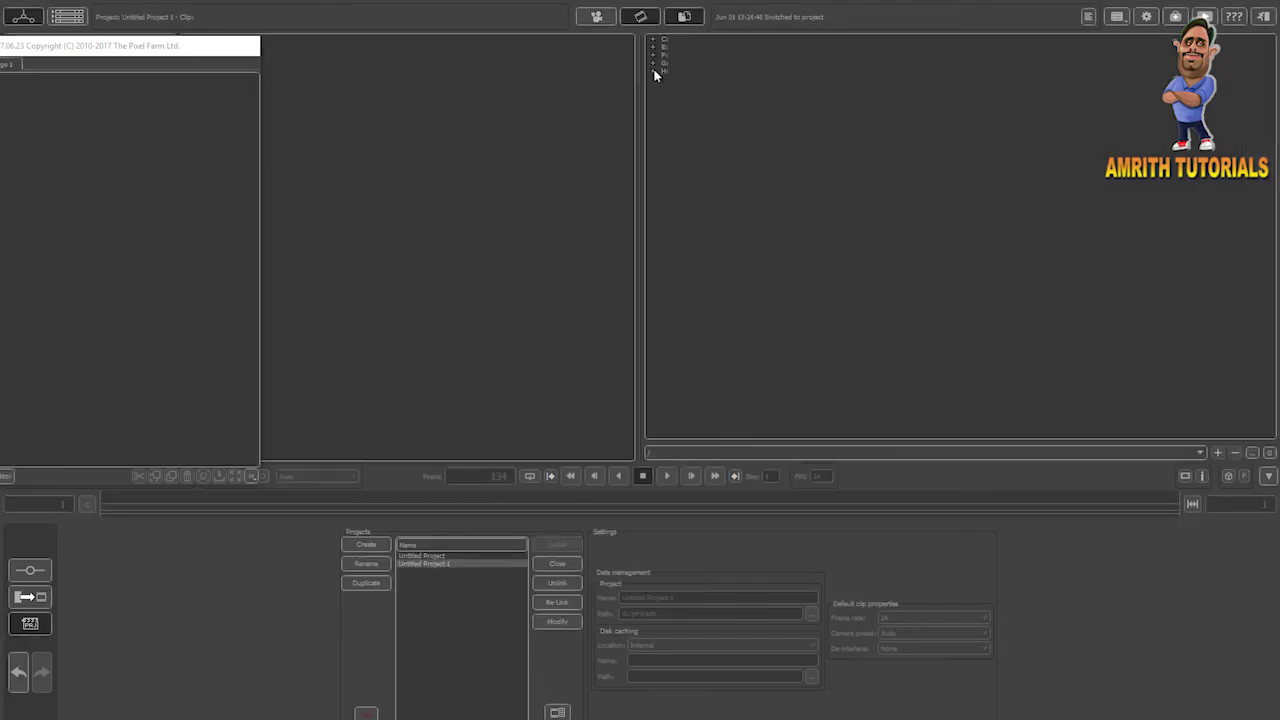
left_click(654, 71)
left_click(652, 62)
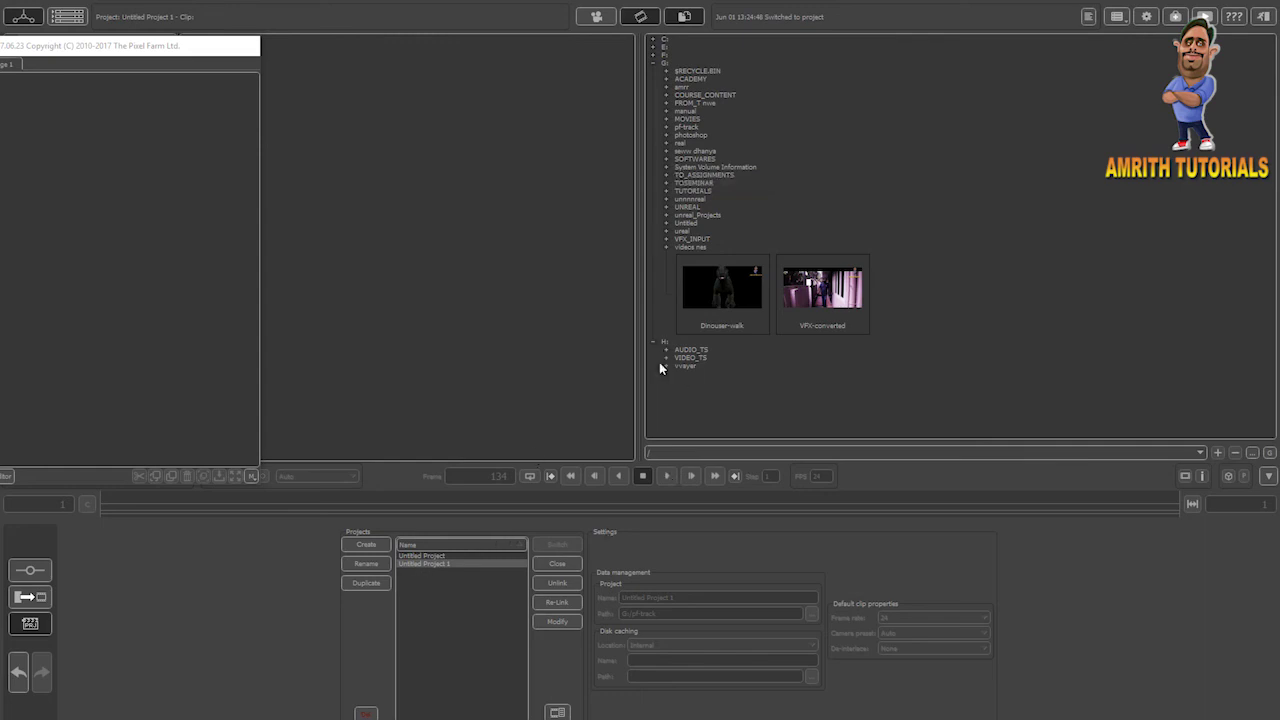
left_click(666, 240)
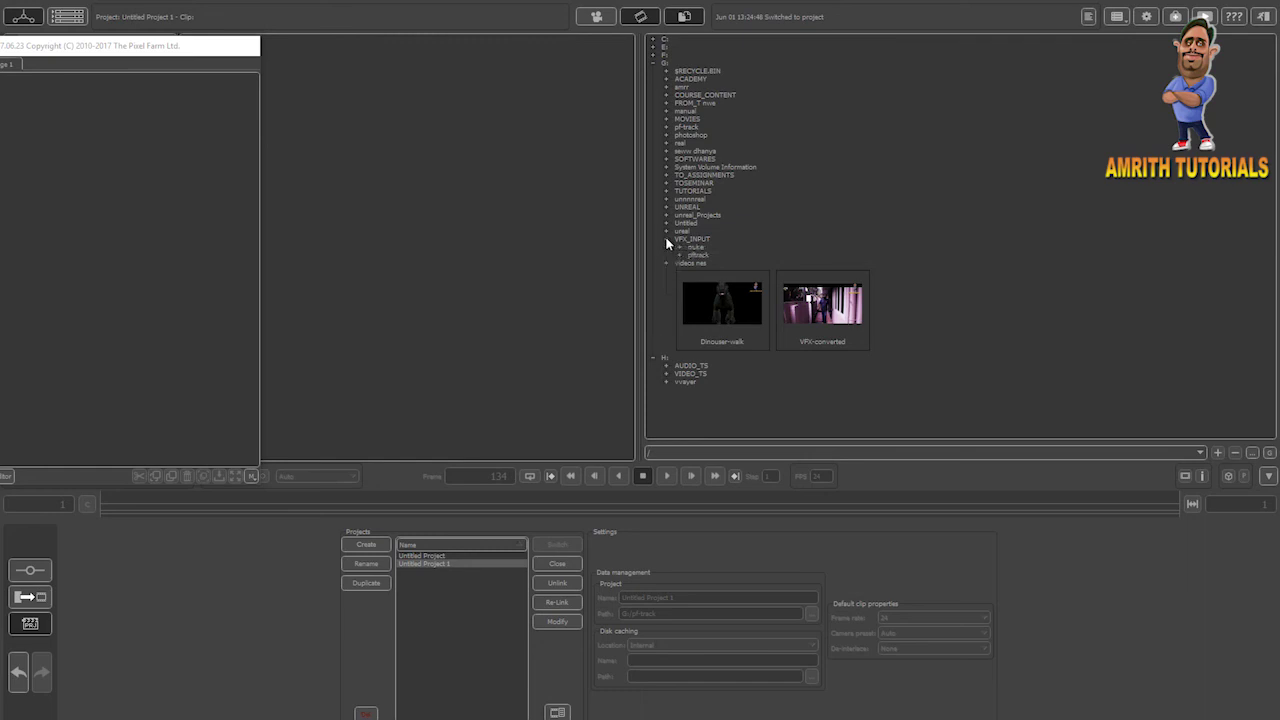
- Add the VFX-converted clip to the node tree and scrub through its footage to frame 78
left_click(815, 318)
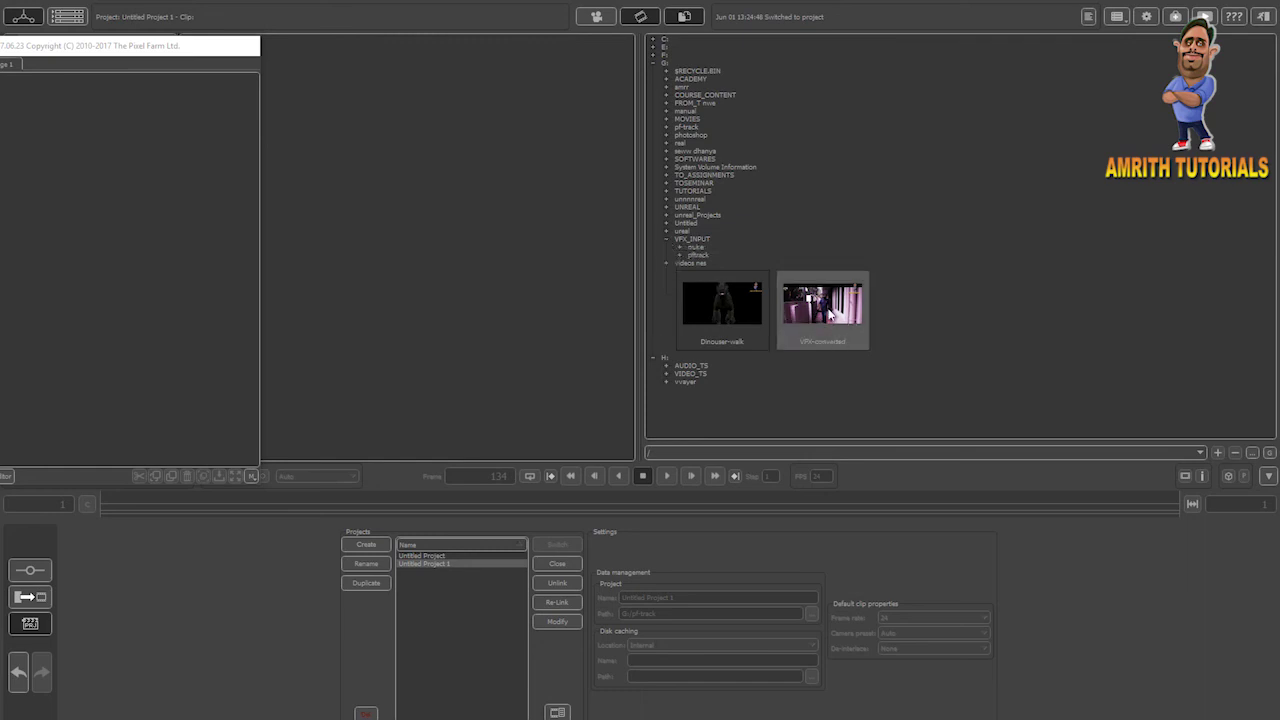
left_click_drag(829, 316, 166, 303)
left_click(331, 506)
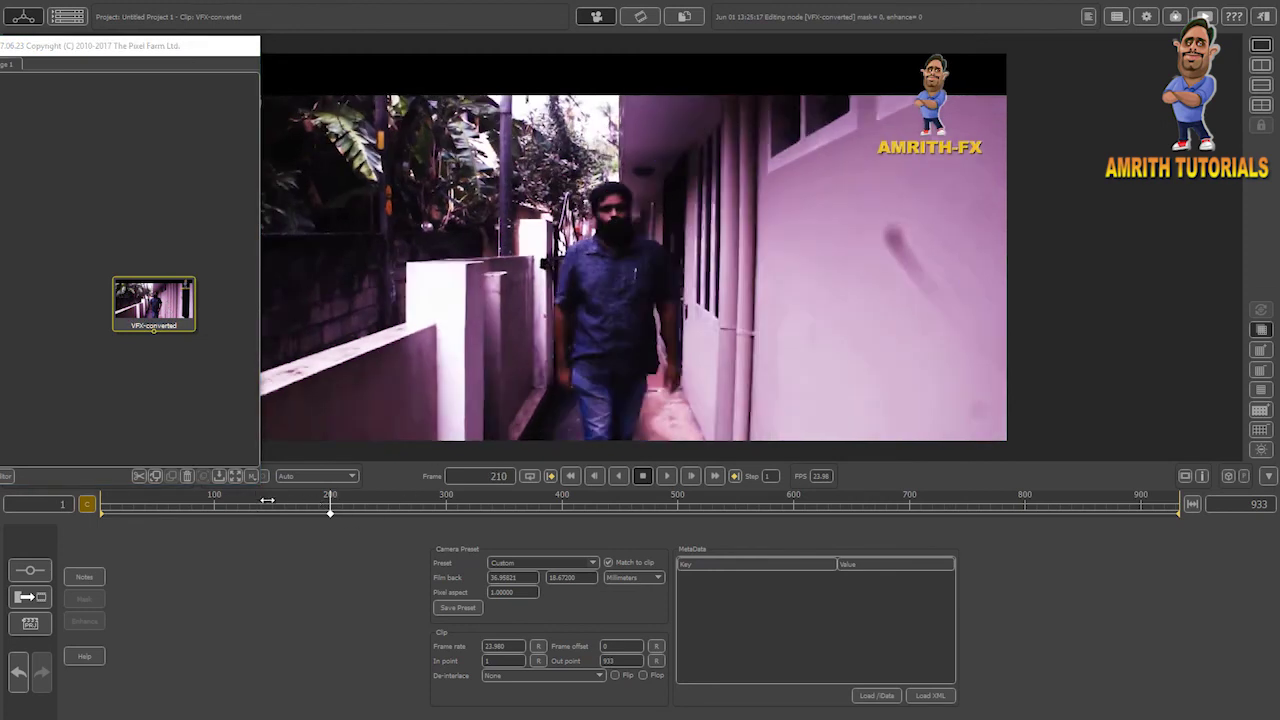
scroll(245, 503, "up", 10)
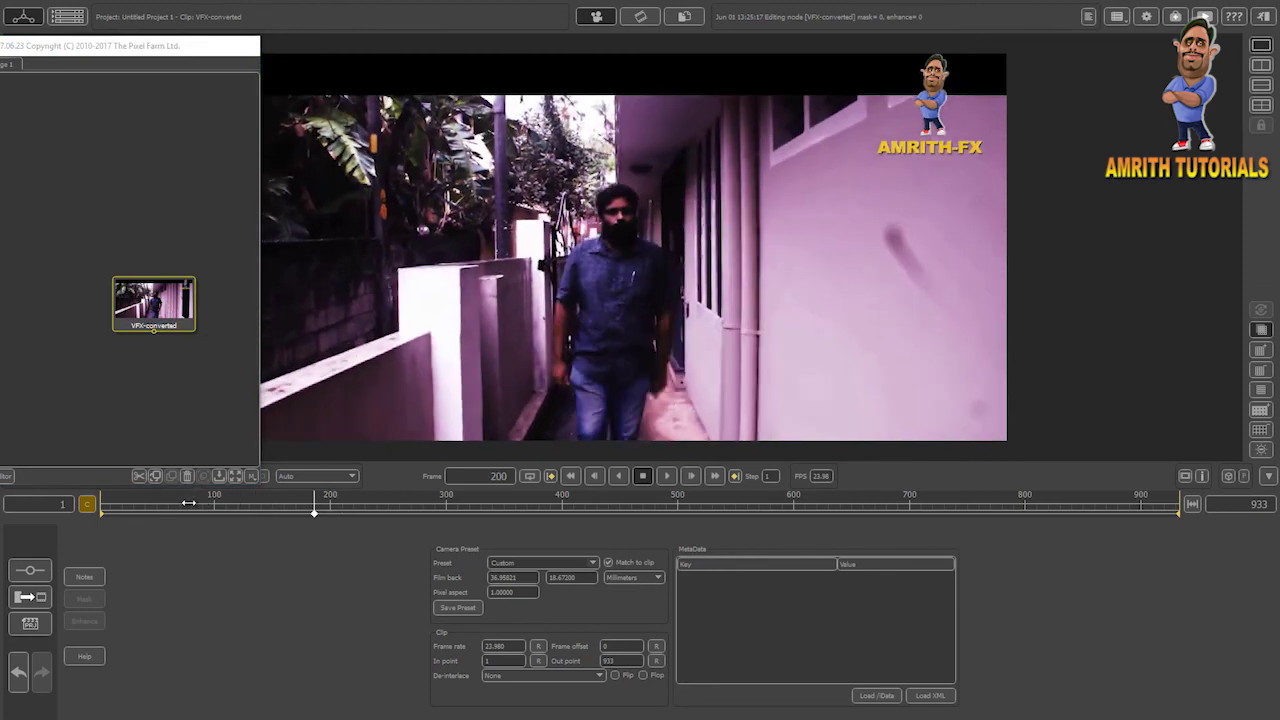
scroll(188, 503, "up", 14)
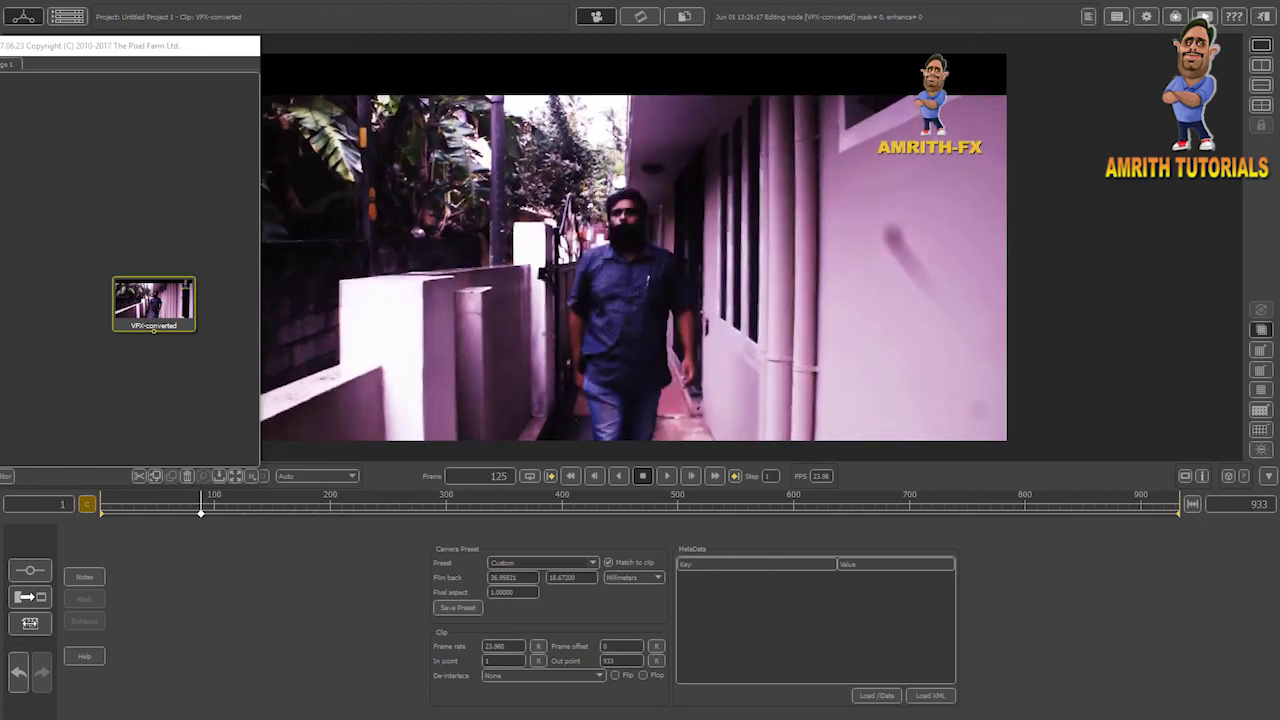
left_click(30, 623)
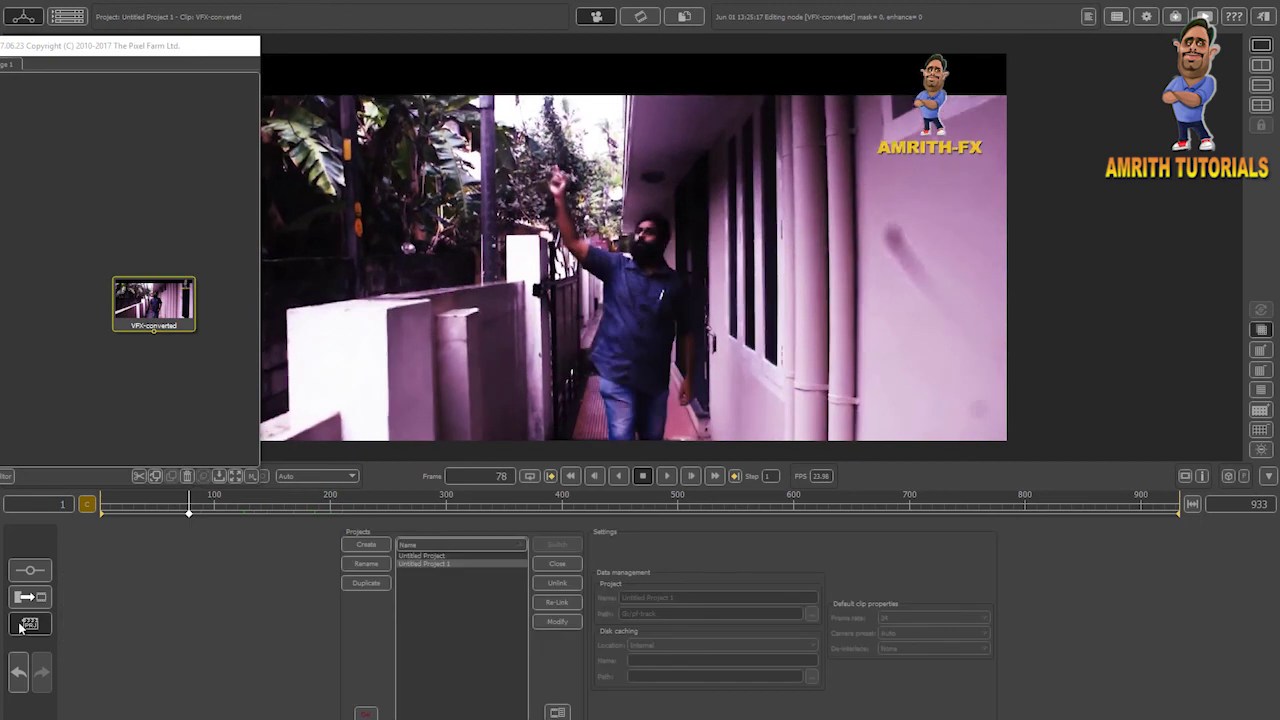
left_click(365, 712)
left_click(365, 712)
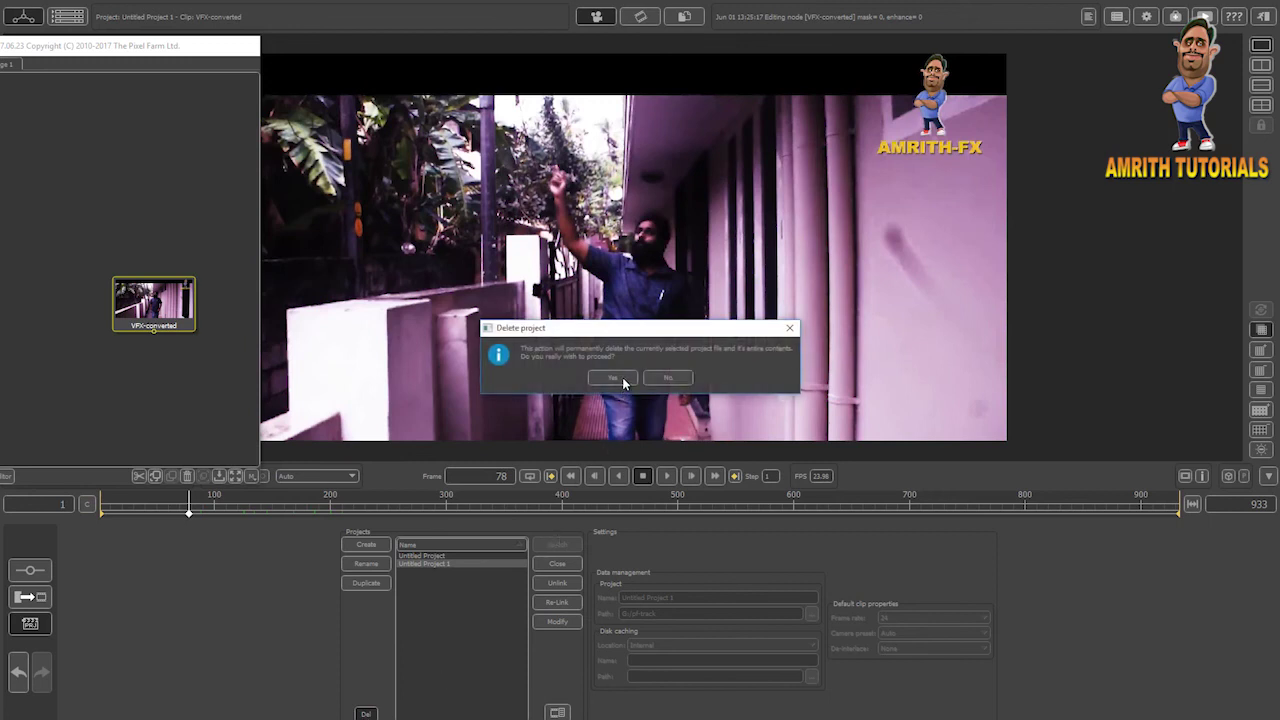
left_click(667, 377)
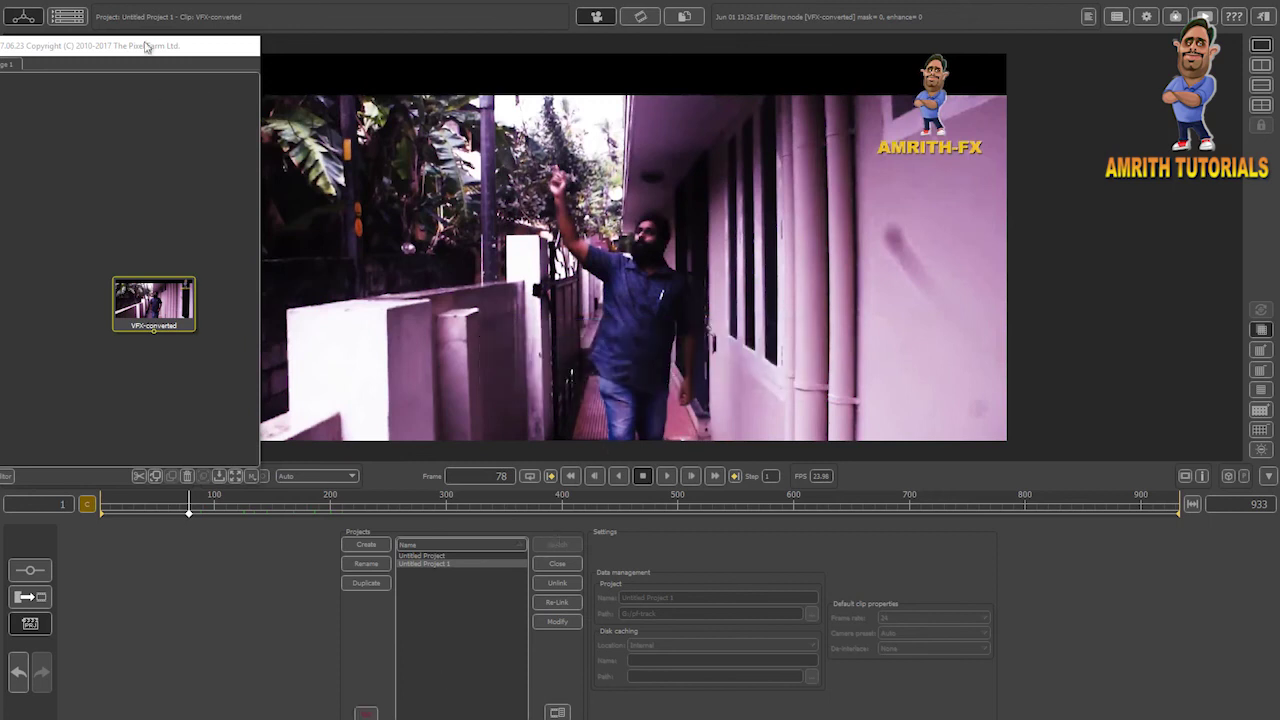
- Move the node tree window aside and switch to Media Admin to view the VFX-converted clip's details, ending back in the viewer
left_click_drag(150, 45, 185, 105)
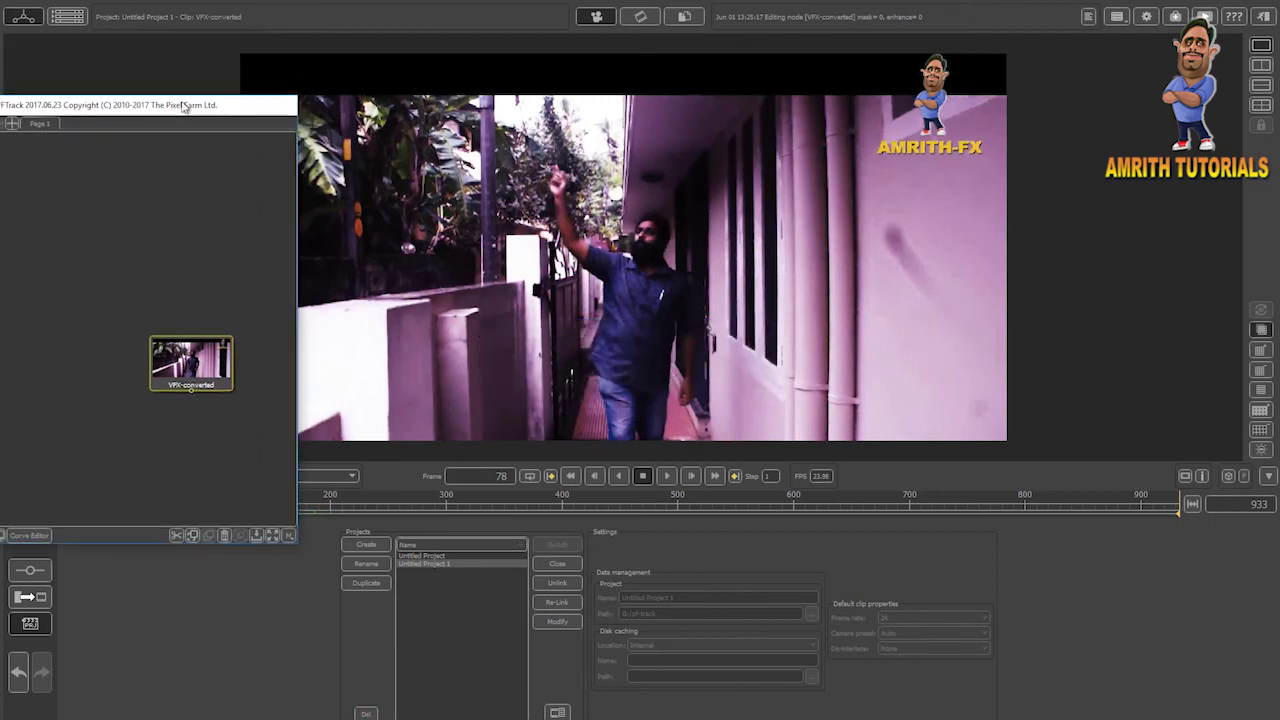
left_click(68, 18)
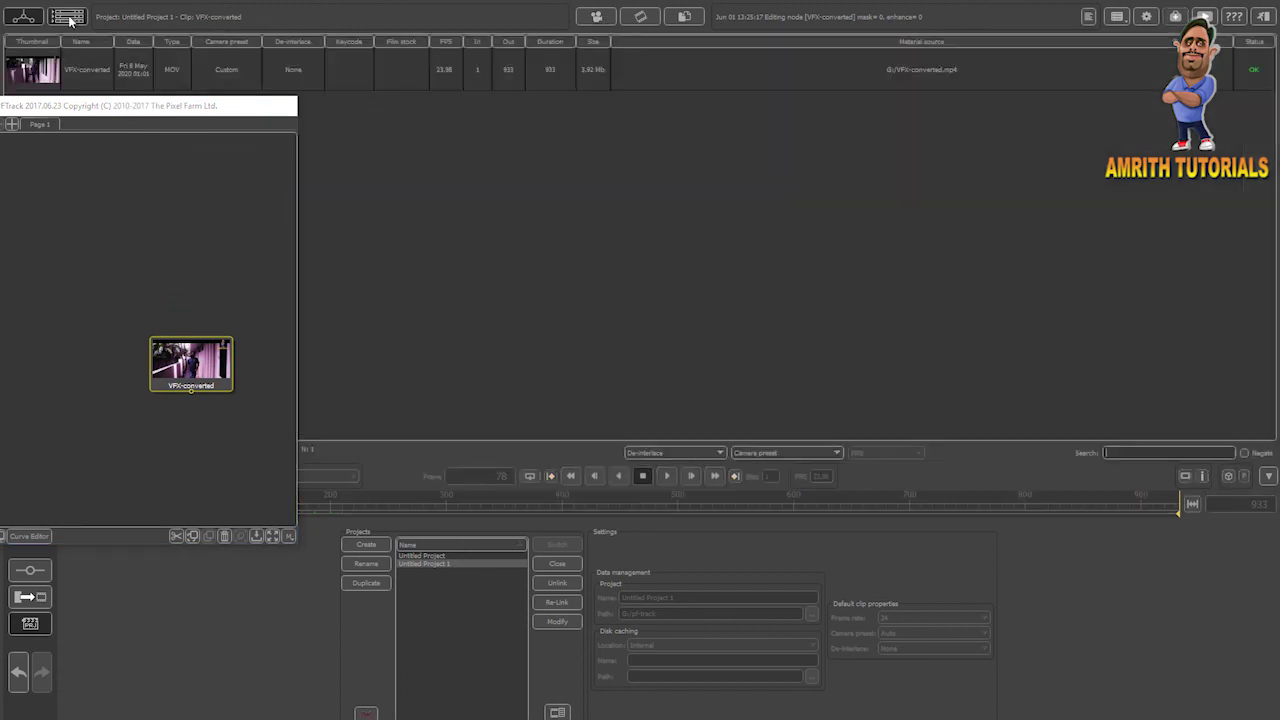
left_click_drag(165, 108, 279, 208)
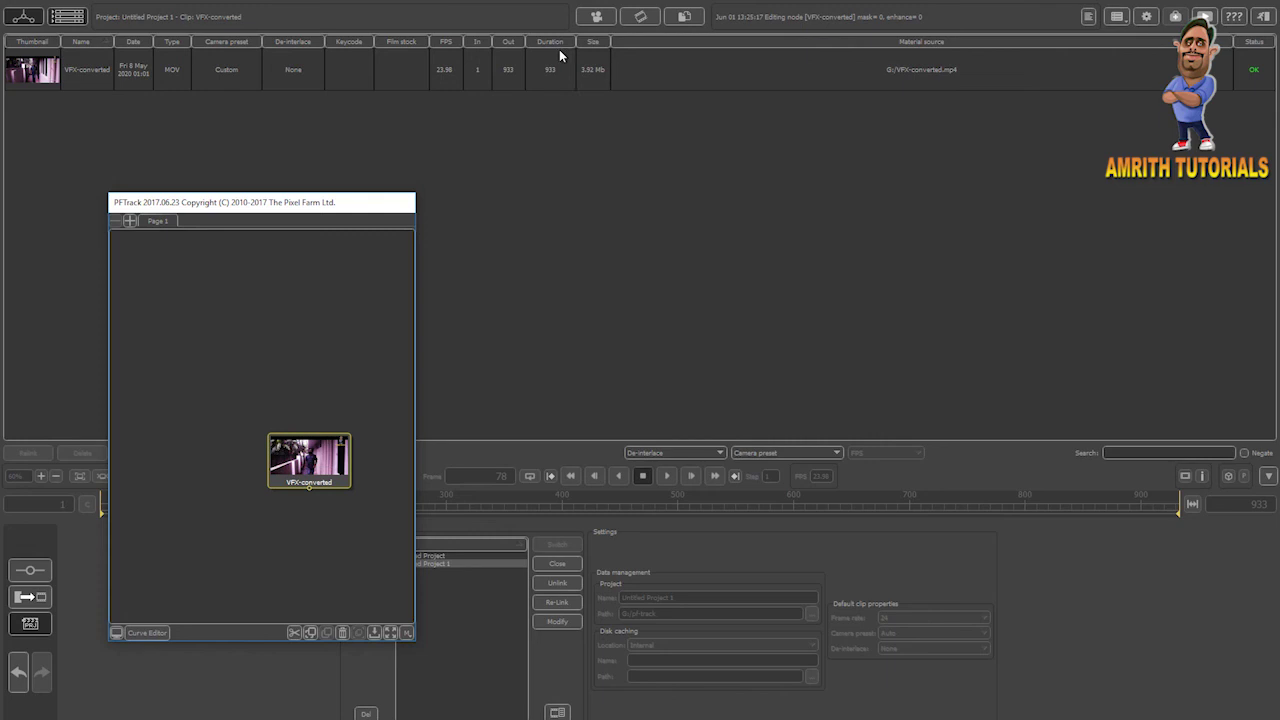
left_click(66, 16)
left_click(66, 16)
left_click(66, 16)
left_click(66, 16)
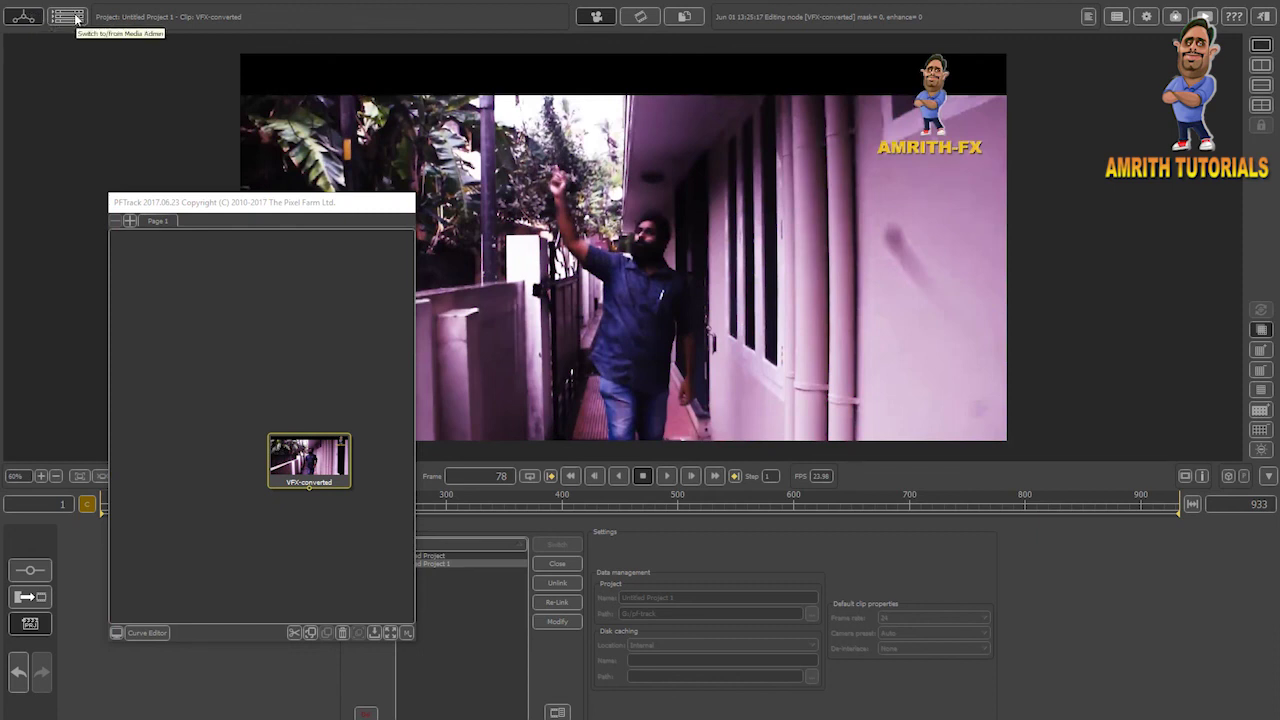
left_click(76, 18)
left_click(76, 18)
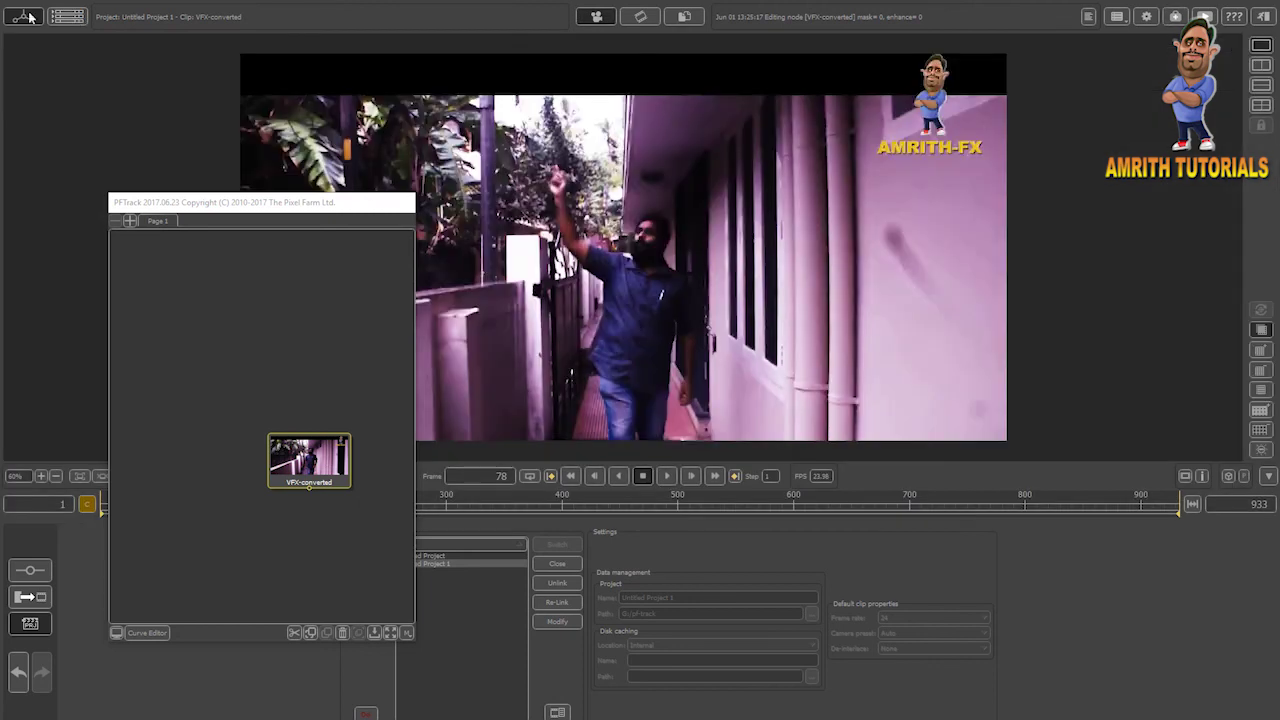
- Toggle the node tree window's visibility and move the window clear of the timeline and project list
left_click(27, 17)
left_click(27, 17)
left_click_drag(250, 206, 158, 31)
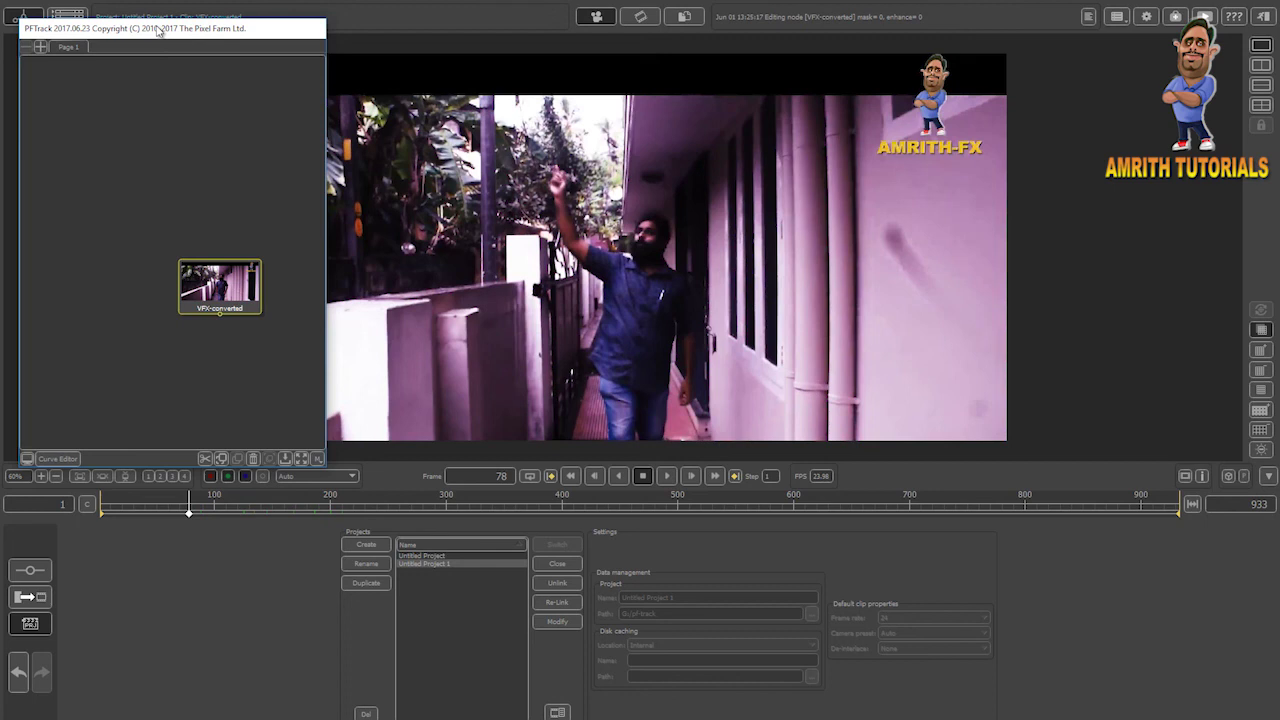
- Exit PFTrack
left_click(1264, 19)
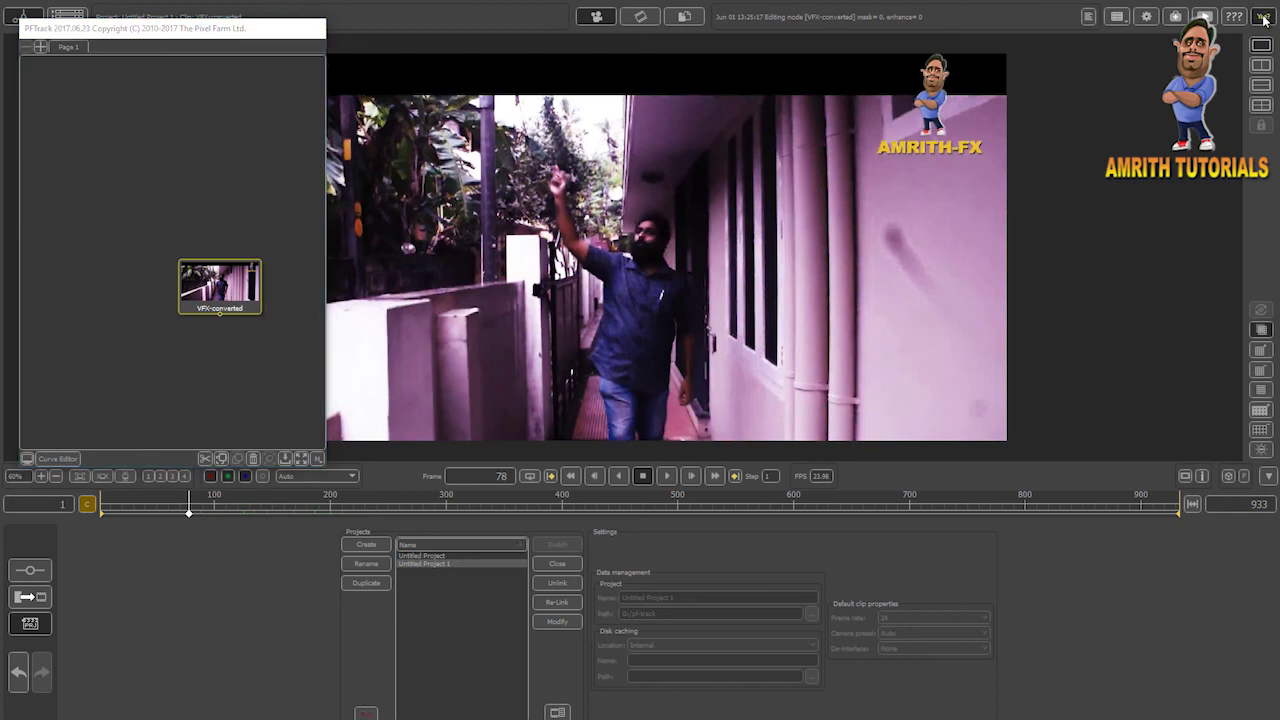